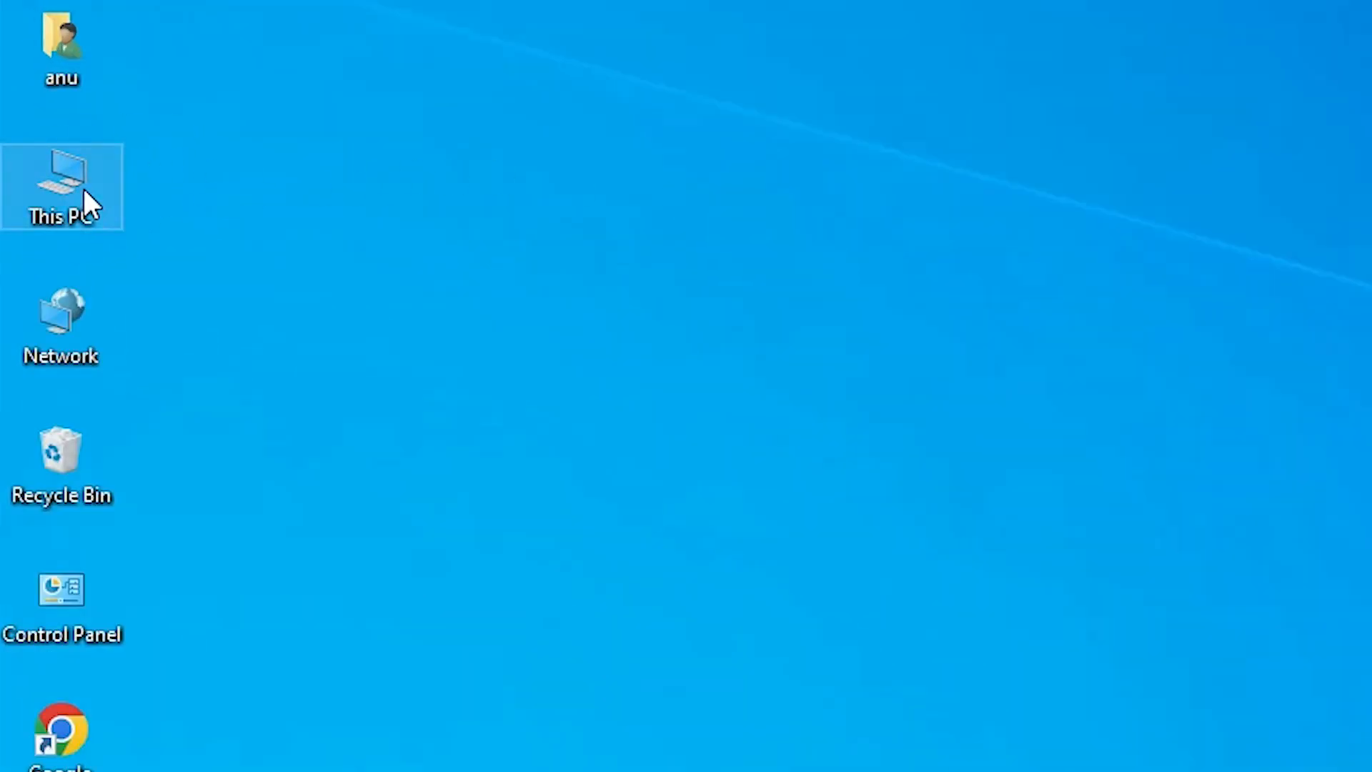
Open the properties of This PC and check the device specifications for the Windows system type
{"action": "right_click", "coordinate": [84, 189]}
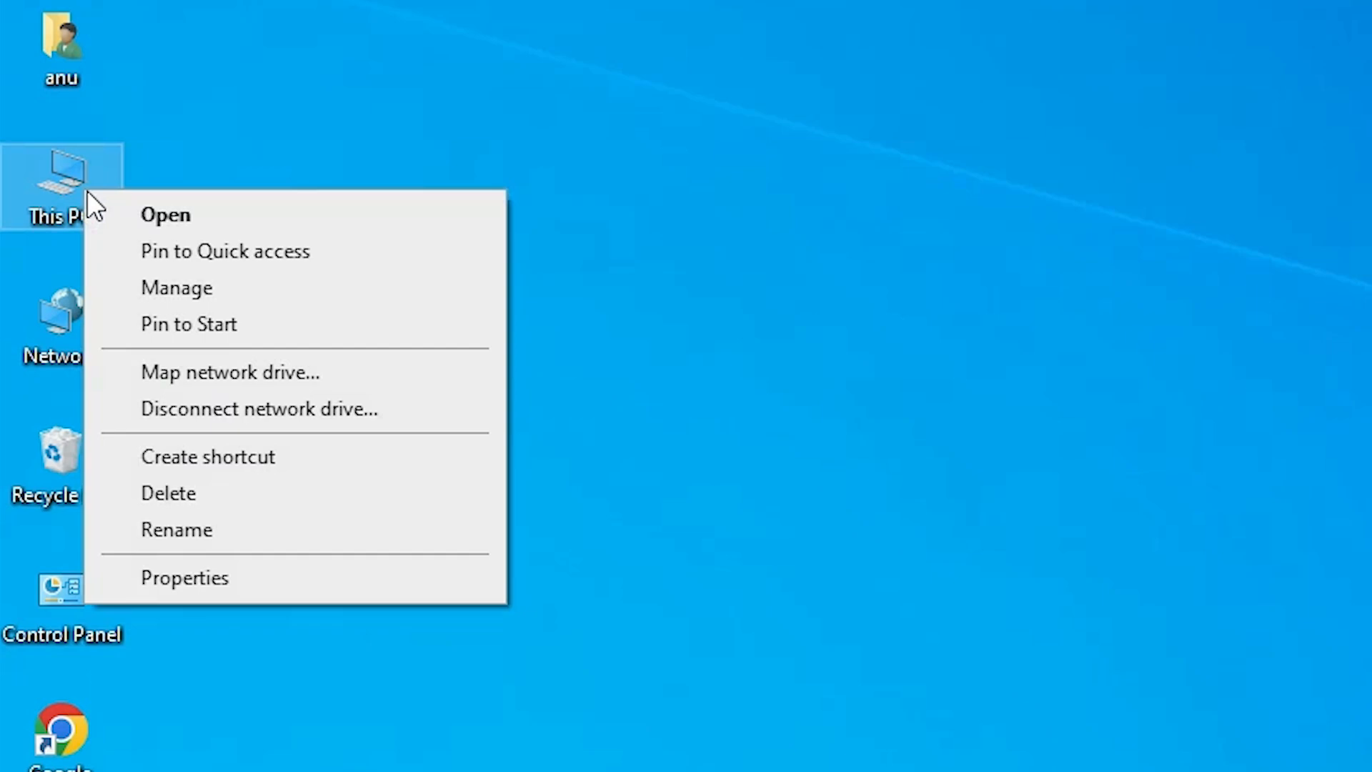
{"action": "left_click", "coordinate": [190, 578]}
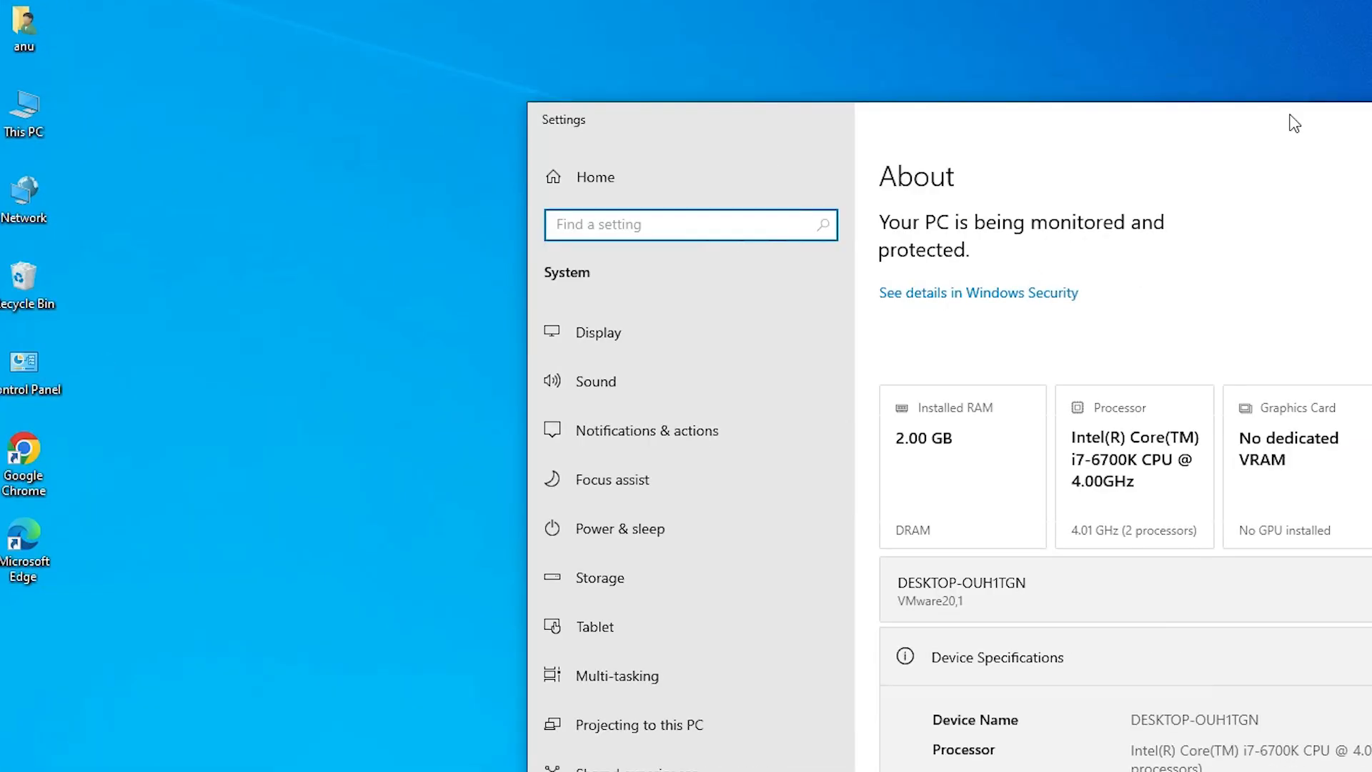
{"action": "scroll", "coordinate": [1210, 362], "scroll_direction": "down", "scroll_amount": 5}
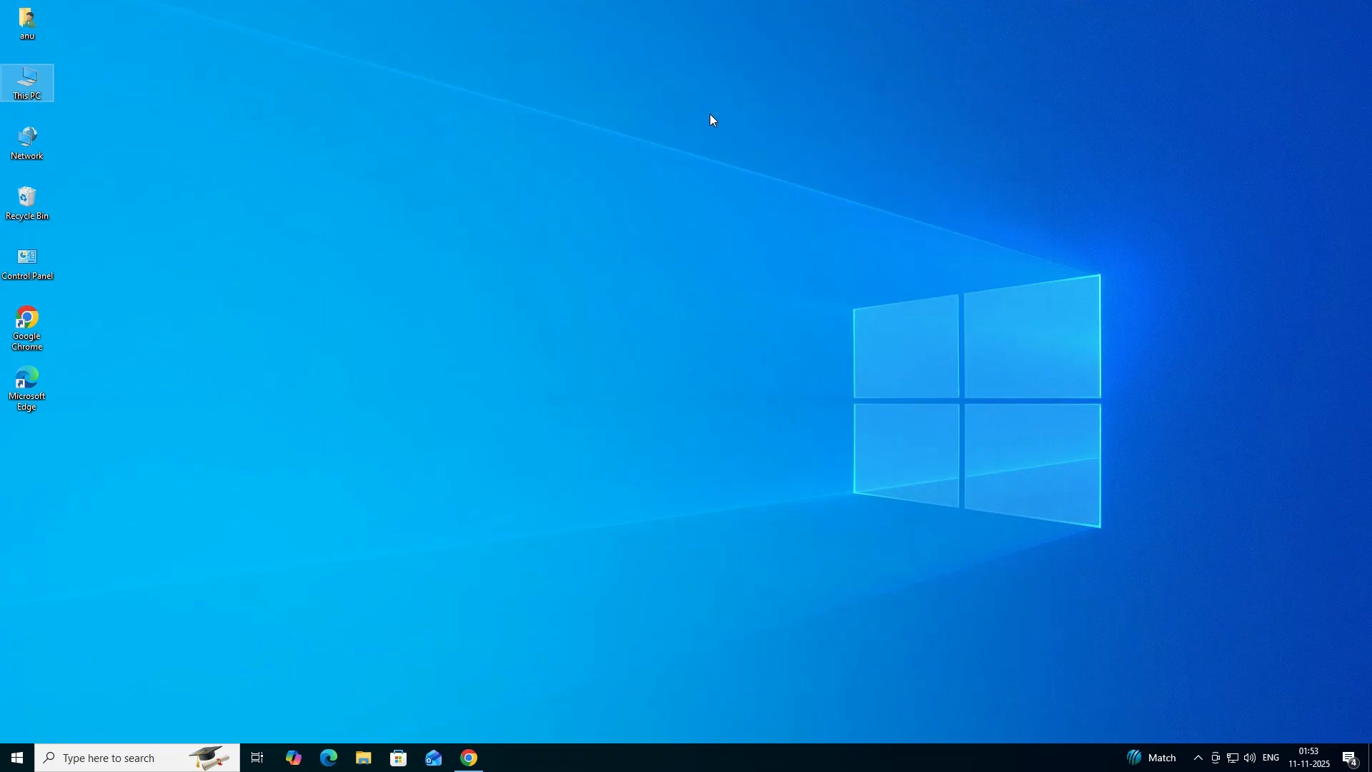
Switch to Chrome, search Google for "epson L3152 printer driver" and open the Epson India L3152 support page in a new tab
{"action": "left_click", "coordinate": [479, 760]}
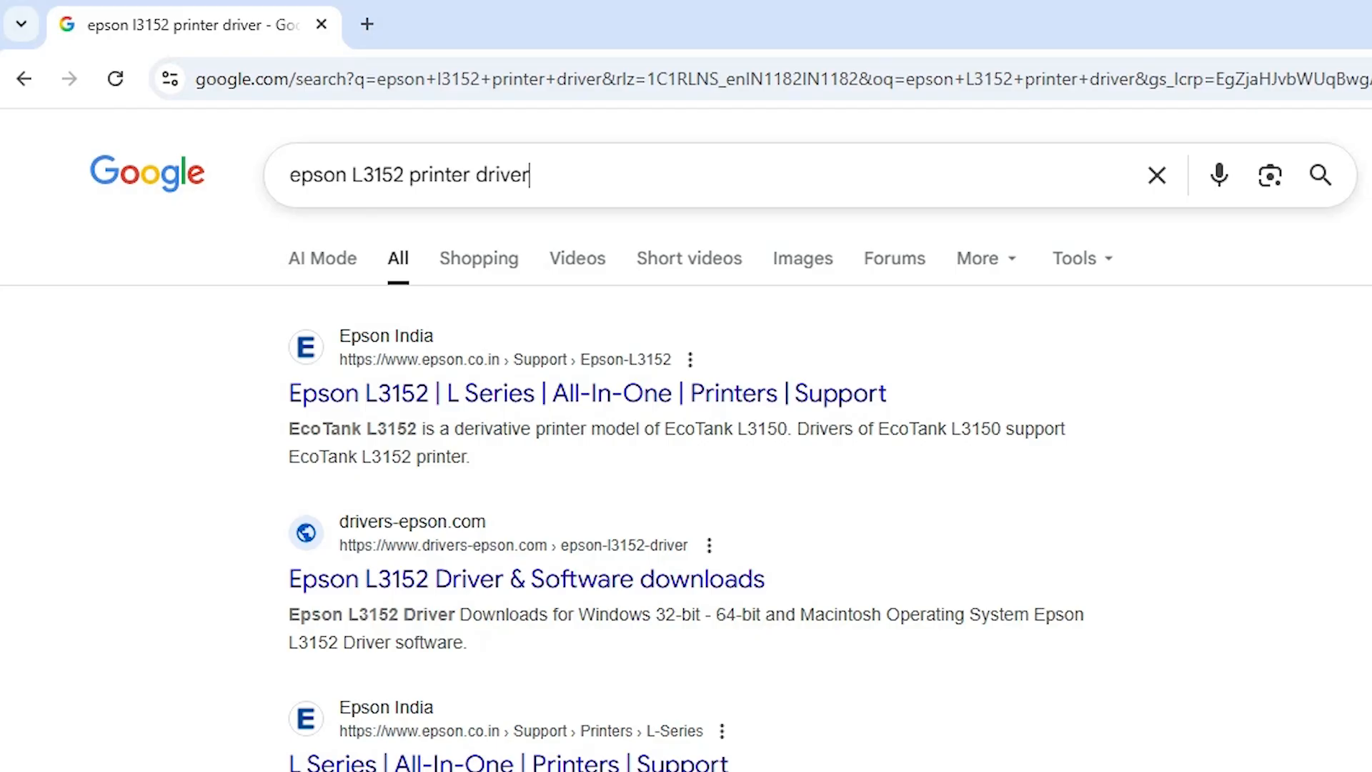
{"action": "left_click", "coordinate": [581, 177]}
{"action": "key", "text": "Return"}
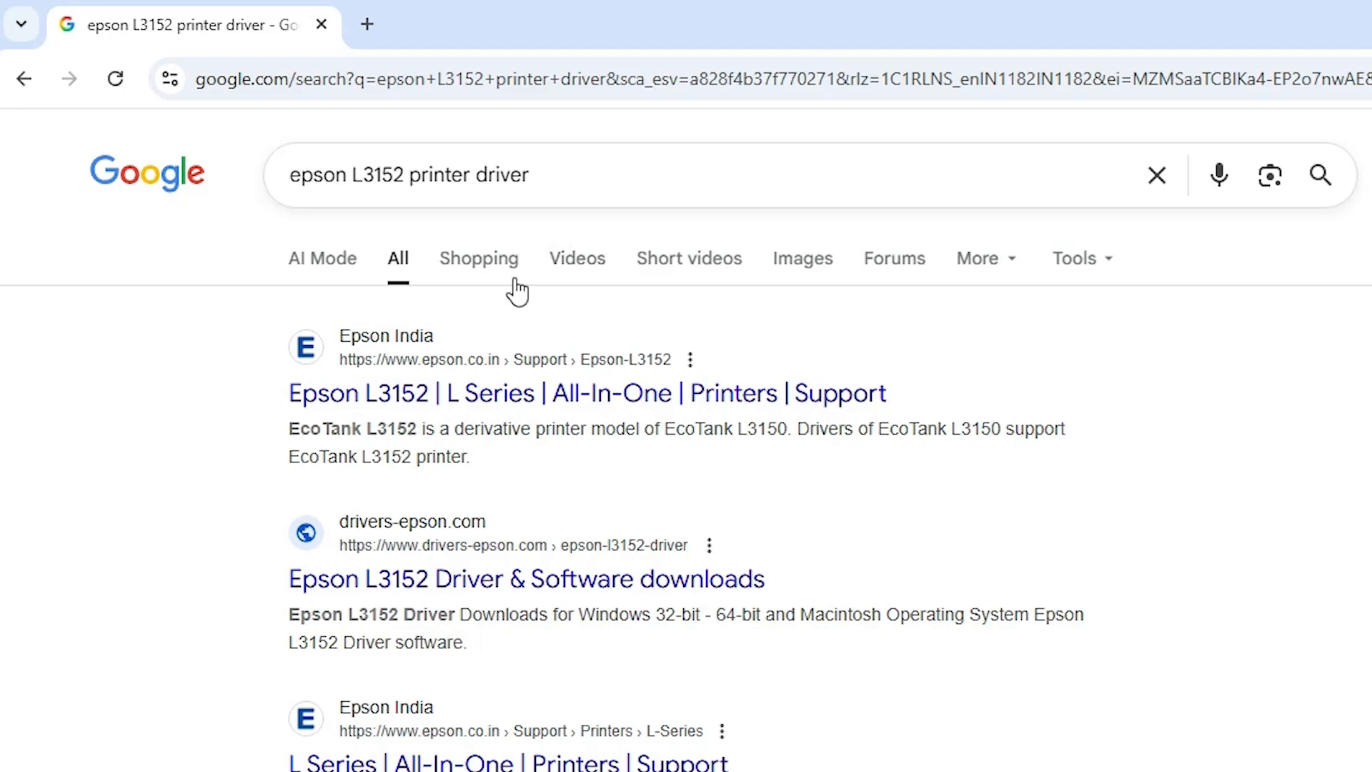
{"action": "right_click", "coordinate": [413, 406]}
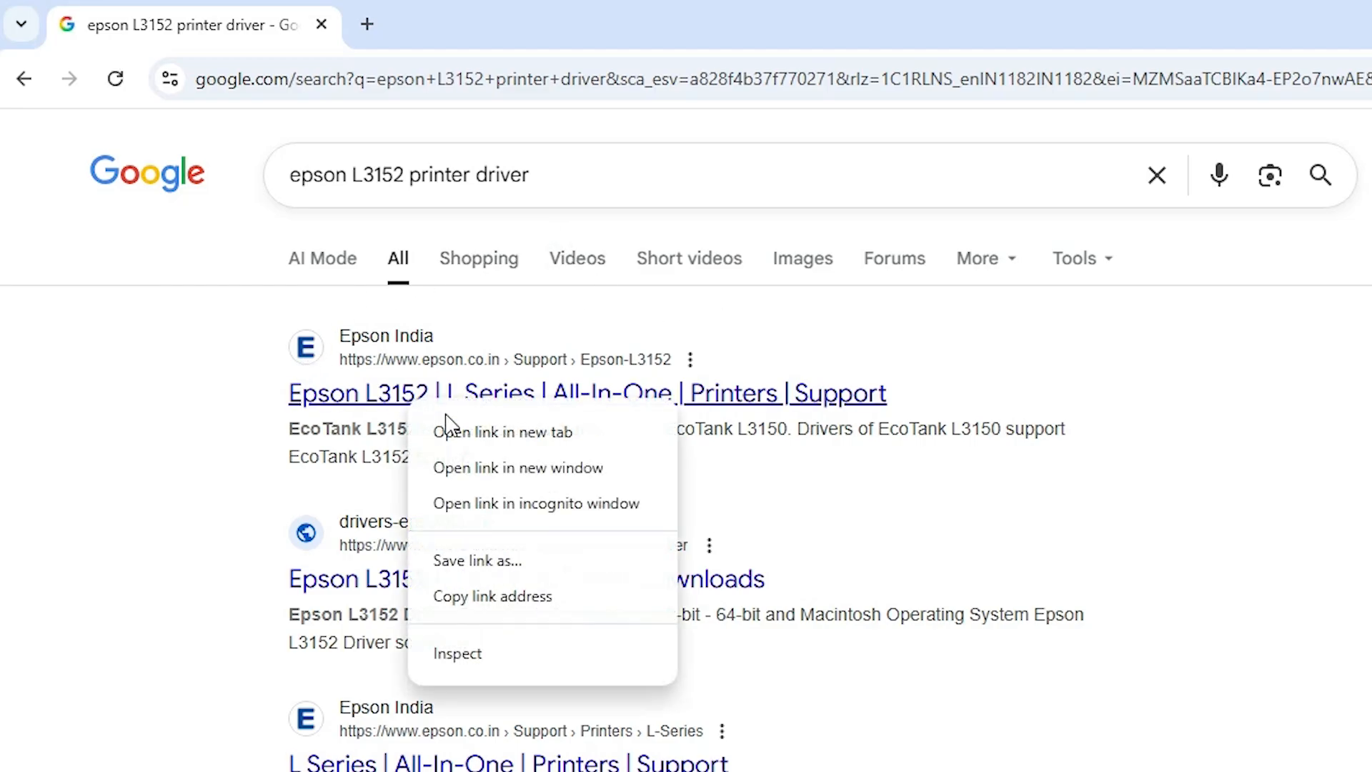
{"action": "left_click", "coordinate": [450, 346]}
{"action": "left_click", "coordinate": [451, 14]}
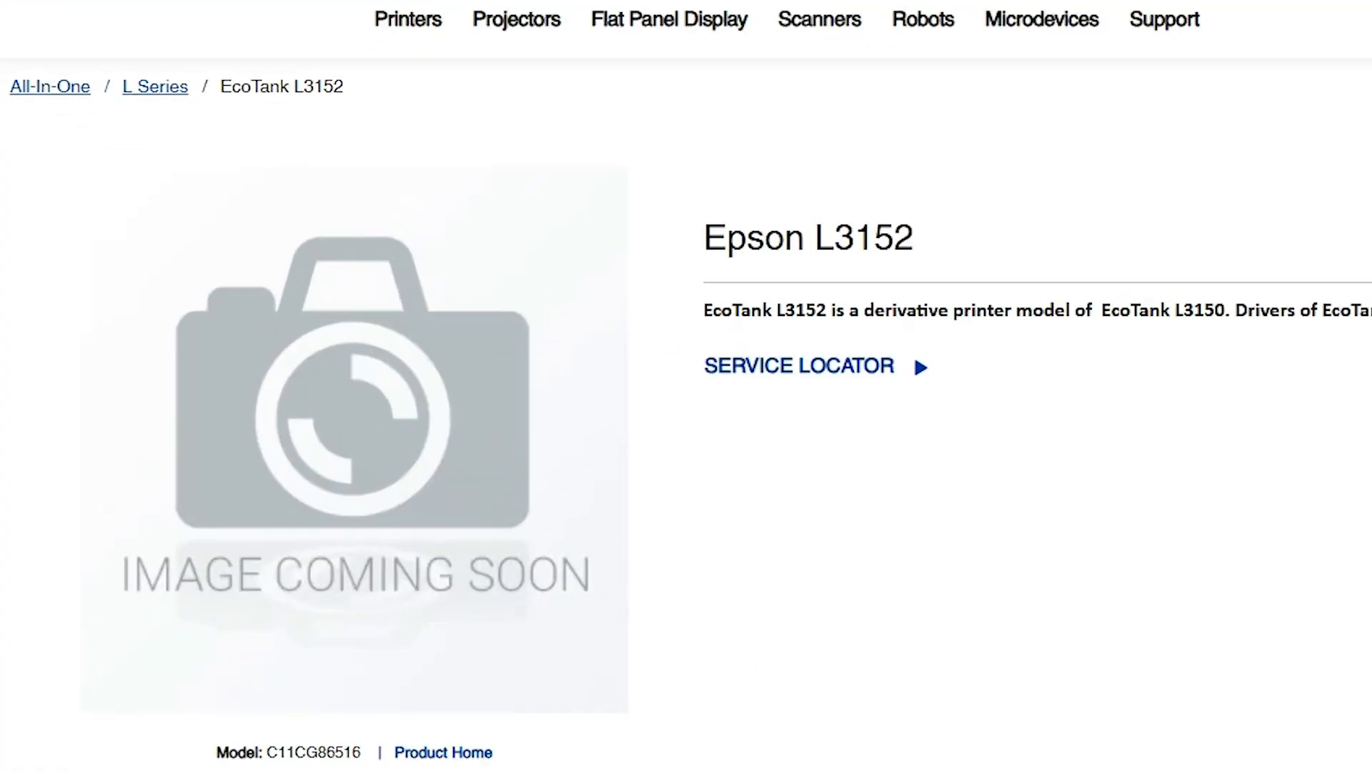
Filter the Epson L3152 downloads by the Windows 10 64-bit operating system
{"action": "left_click_drag", "start_coordinate": [915, 237], "coordinate": [729, 255]}
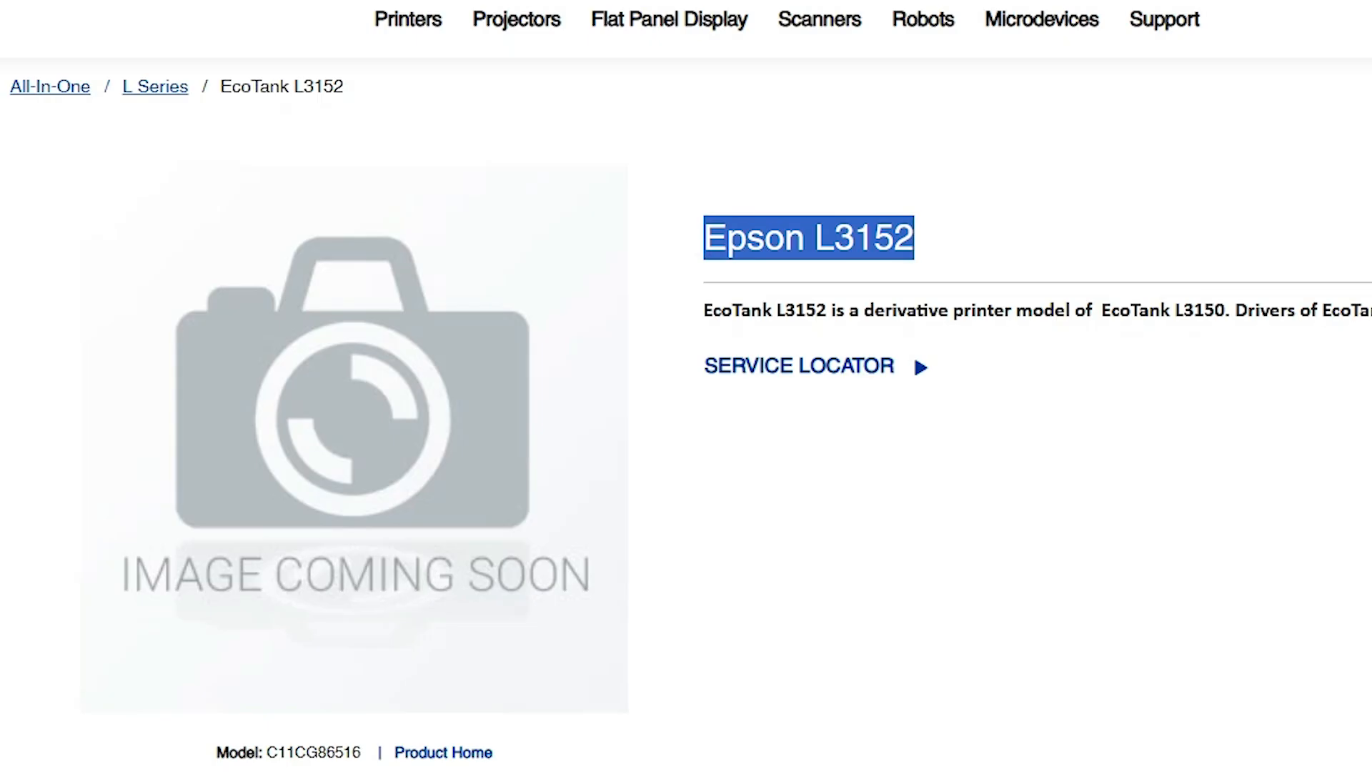
{"action": "scroll", "coordinate": [861, 306], "scroll_direction": "down", "scroll_amount": 6}
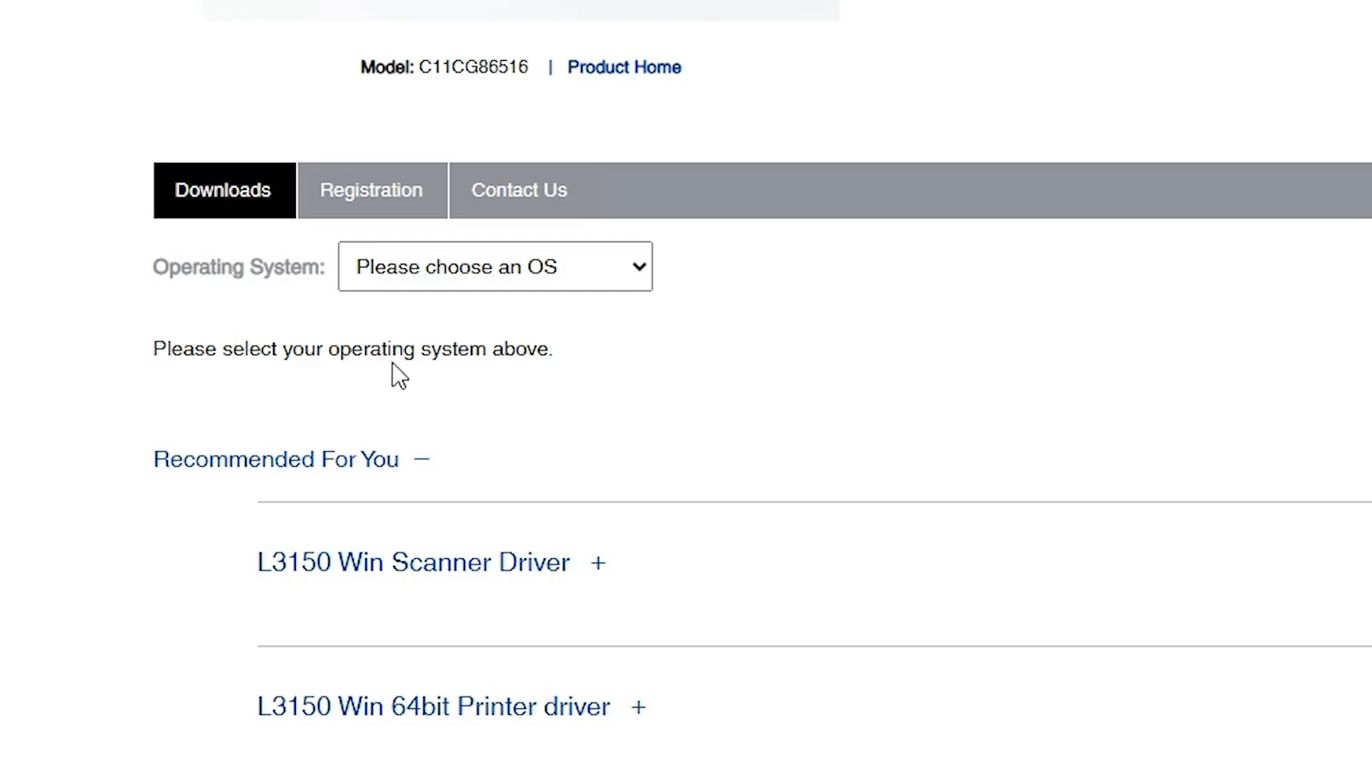
{"action": "left_click", "coordinate": [481, 283]}
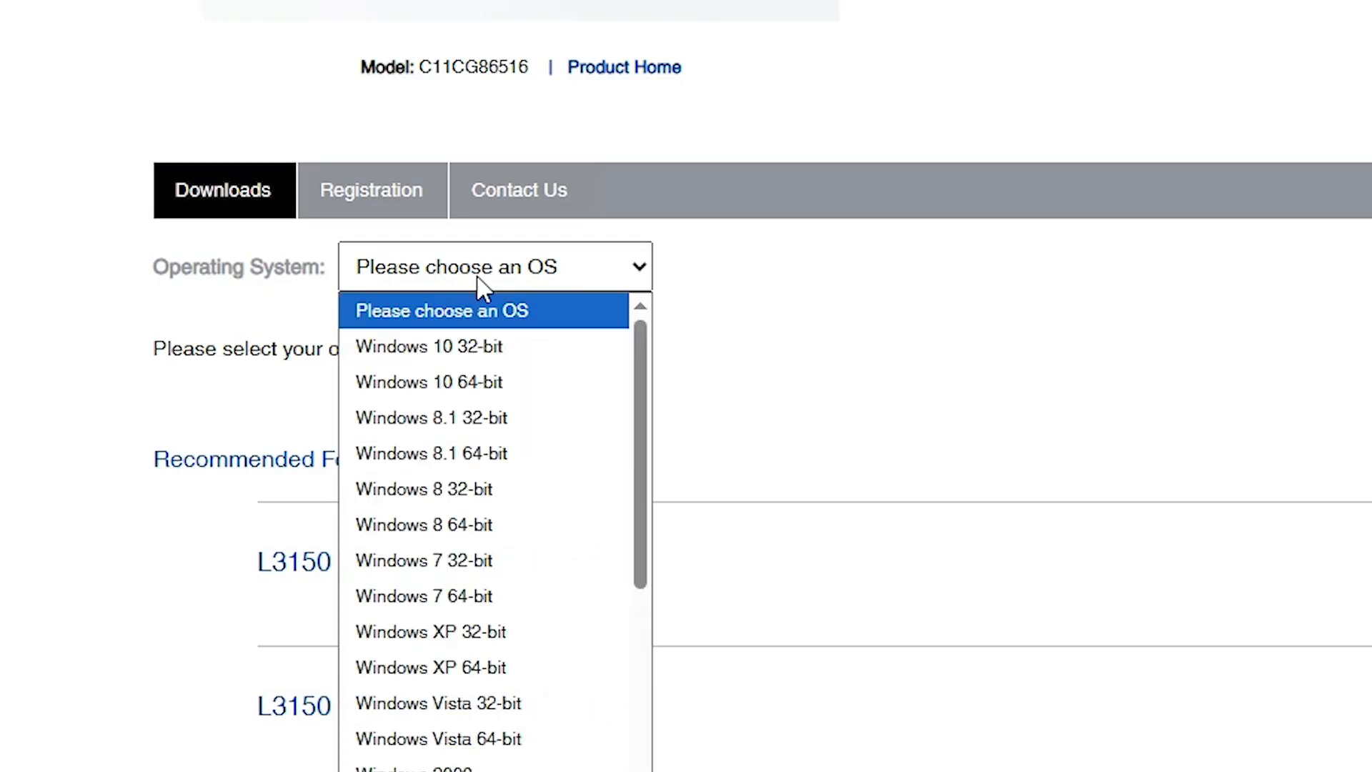
{"action": "left_click", "coordinate": [464, 389]}
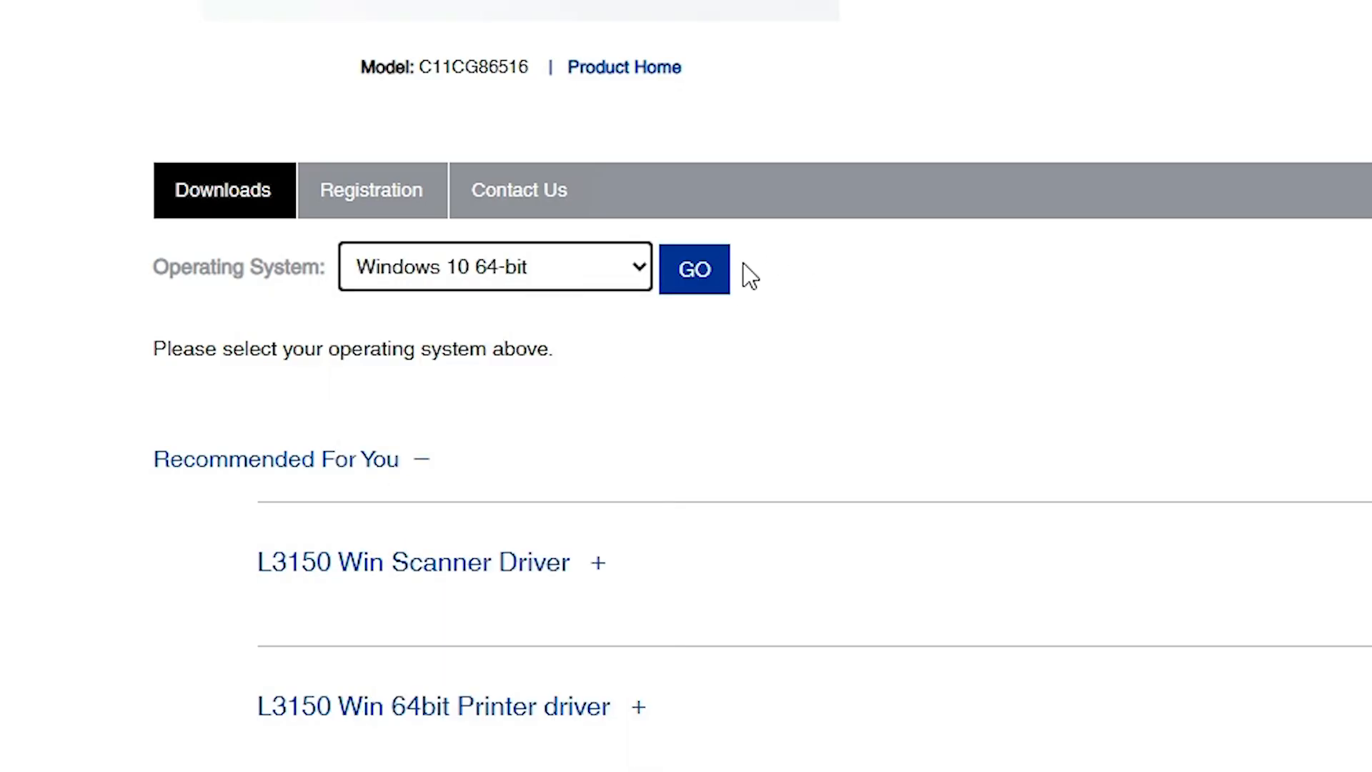
{"action": "left_click", "coordinate": [701, 273]}
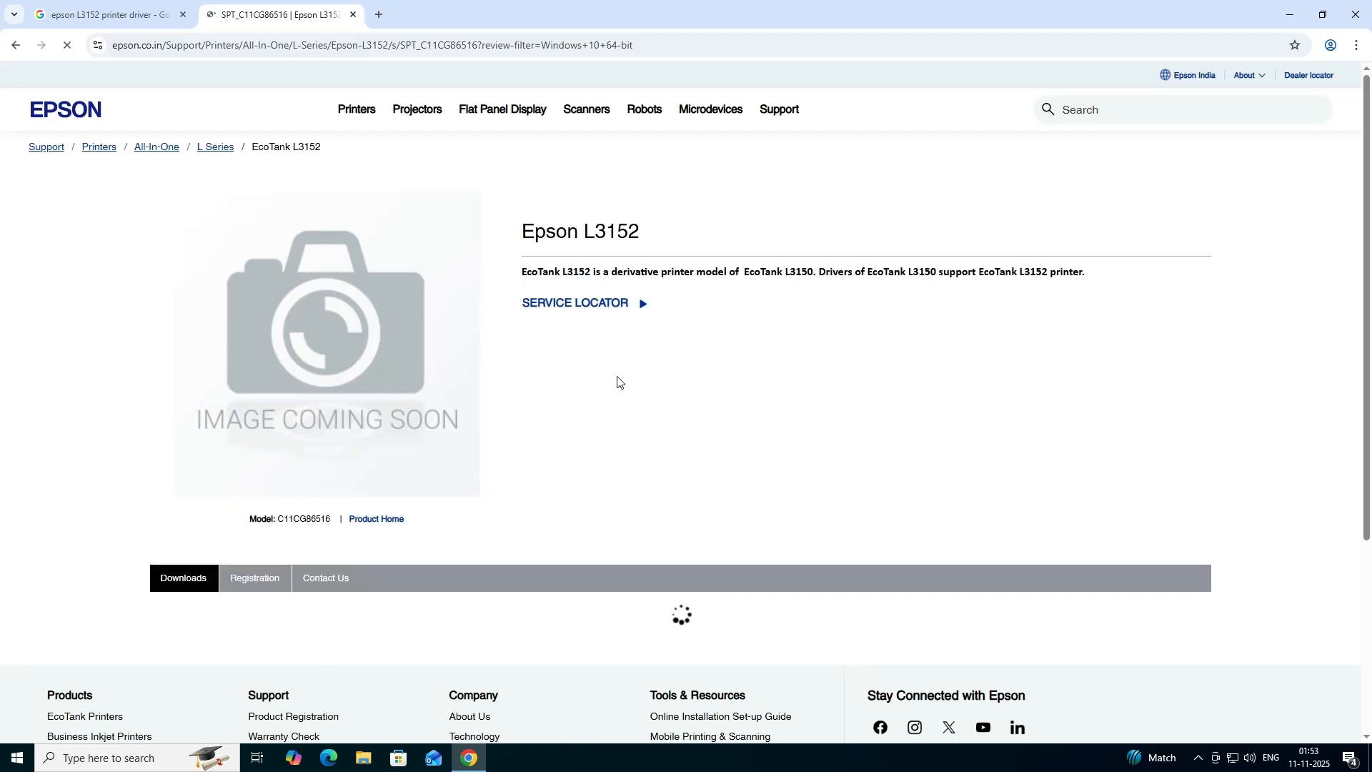
Download the L3150 Win Scanner Driver, agreeing to the Software License Agreement
{"action": "scroll", "coordinate": [604, 379], "scroll_direction": "down", "scroll_amount": 3}
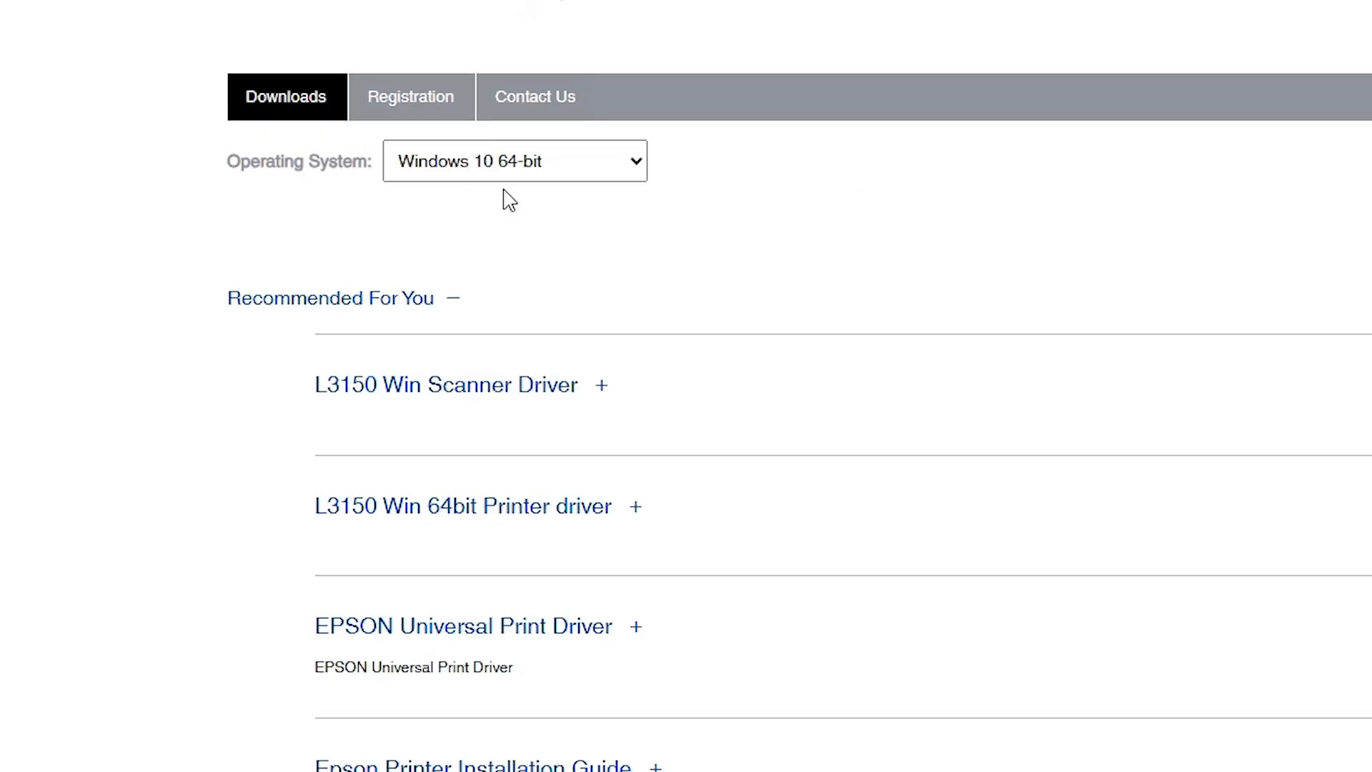
{"action": "scroll", "coordinate": [469, 207], "scroll_direction": "down", "scroll_amount": 2}
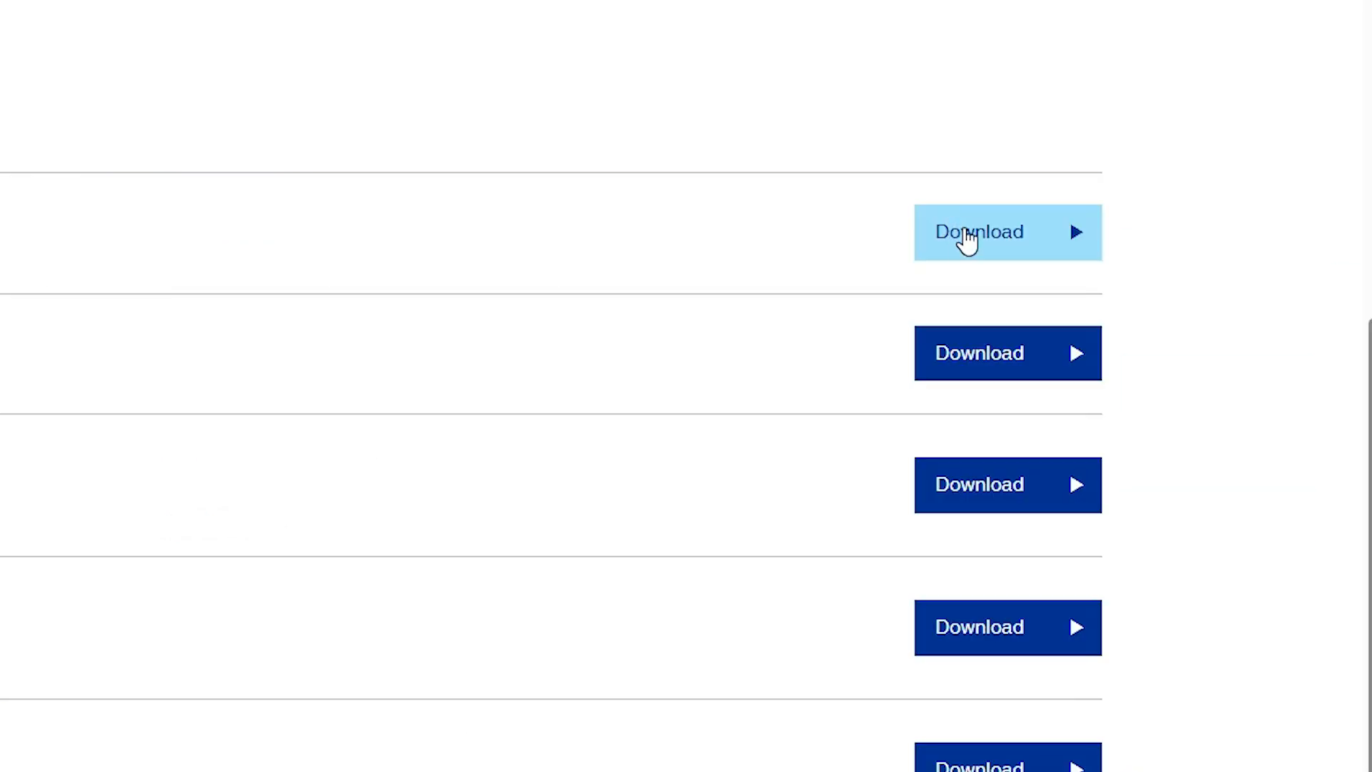
{"action": "left_click", "coordinate": [966, 232]}
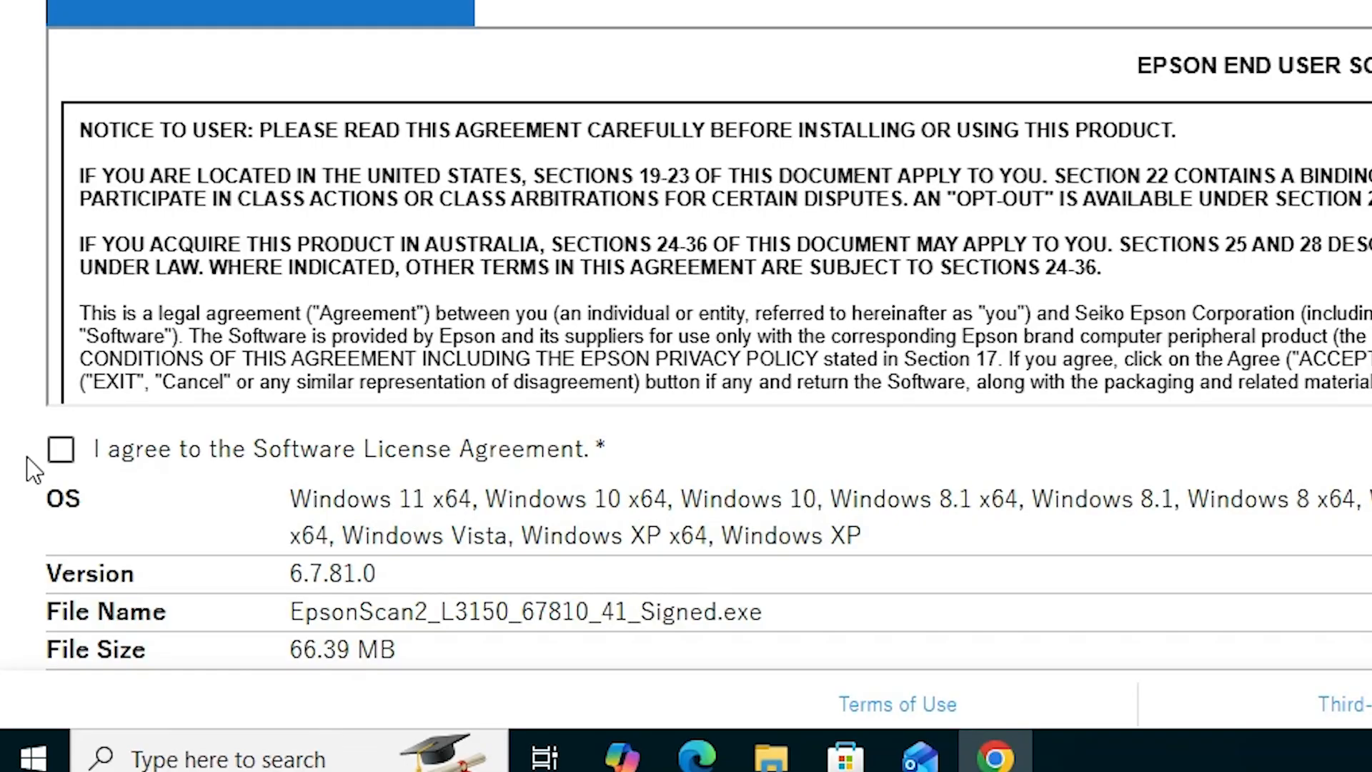
{"action": "left_click", "coordinate": [29, 612]}
{"action": "left_click", "coordinate": [807, 601]}
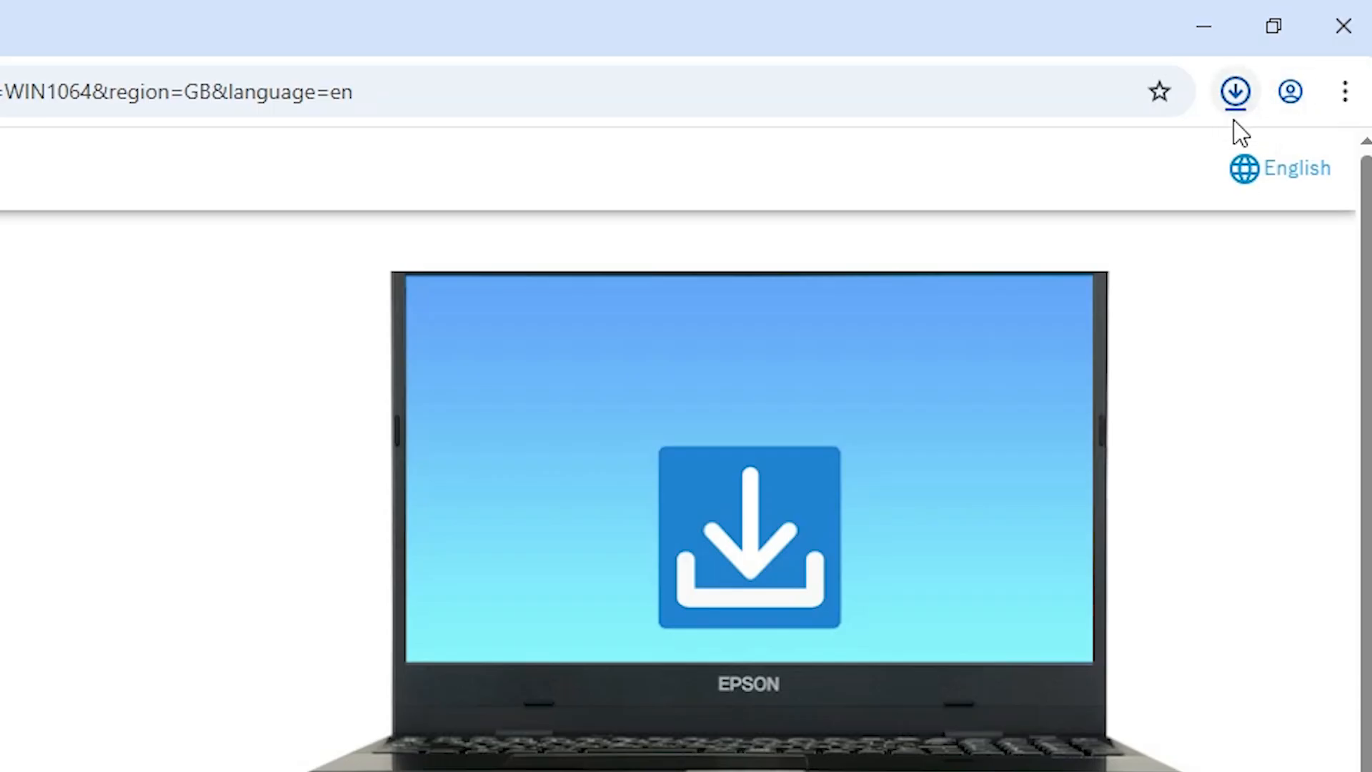
Move the downloaded EpsonScan2_L3150_67810_41_Signed.exe from the Downloads folder to the desktop and close the folder
{"action": "left_click", "coordinate": [1233, 99]}
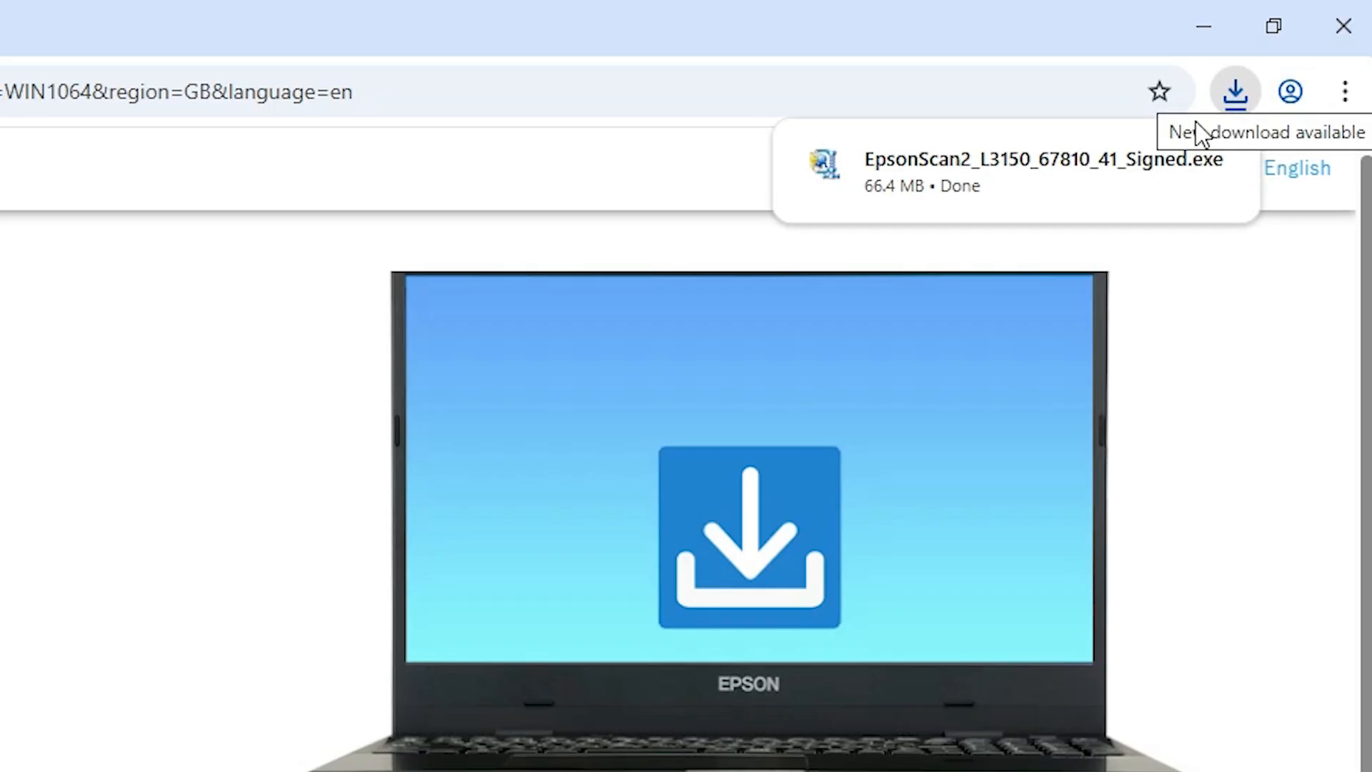
{"action": "left_click", "coordinate": [1151, 164]}
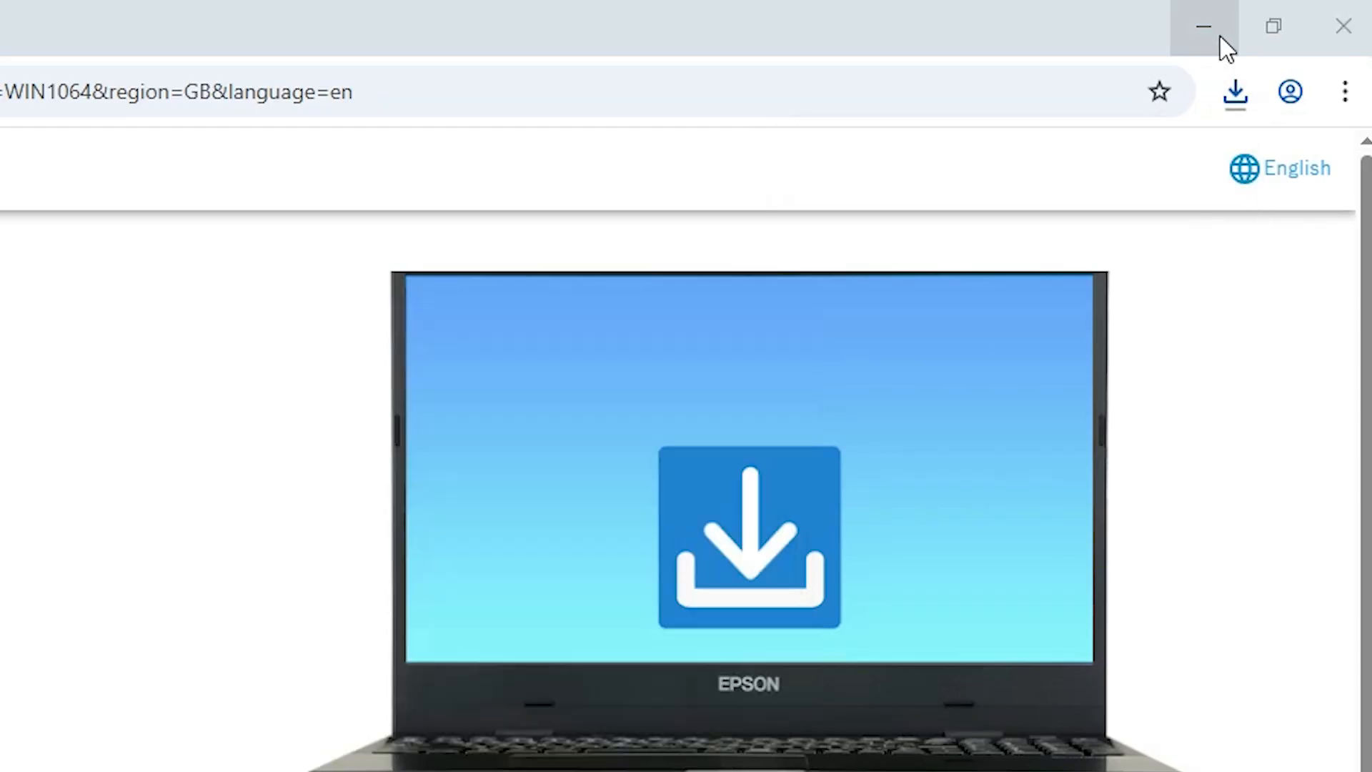
{"action": "left_click", "coordinate": [1206, 27]}
{"action": "left_click_drag", "start_coordinate": [505, 260], "coordinate": [157, 341]}
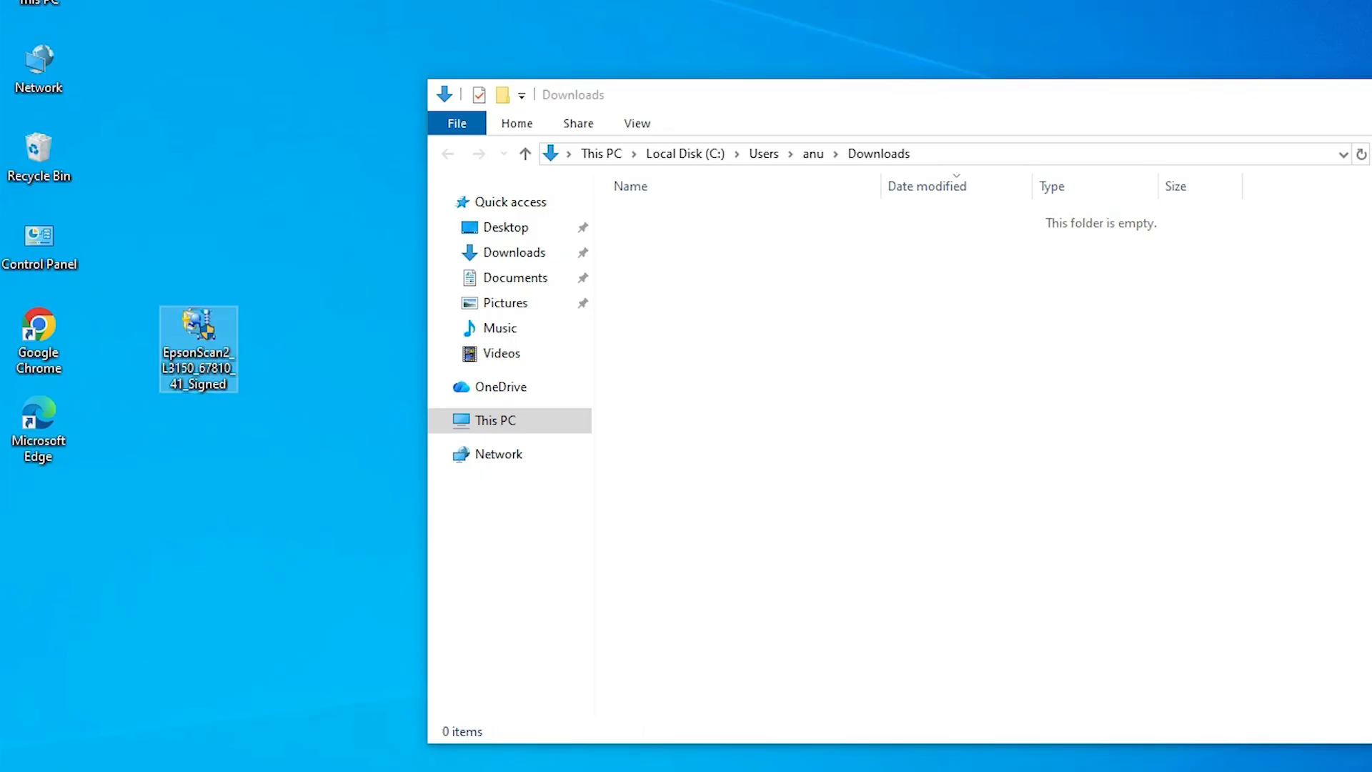
{"action": "left_click", "coordinate": [1079, 159]}
{"action": "left_click", "coordinate": [571, 635]}
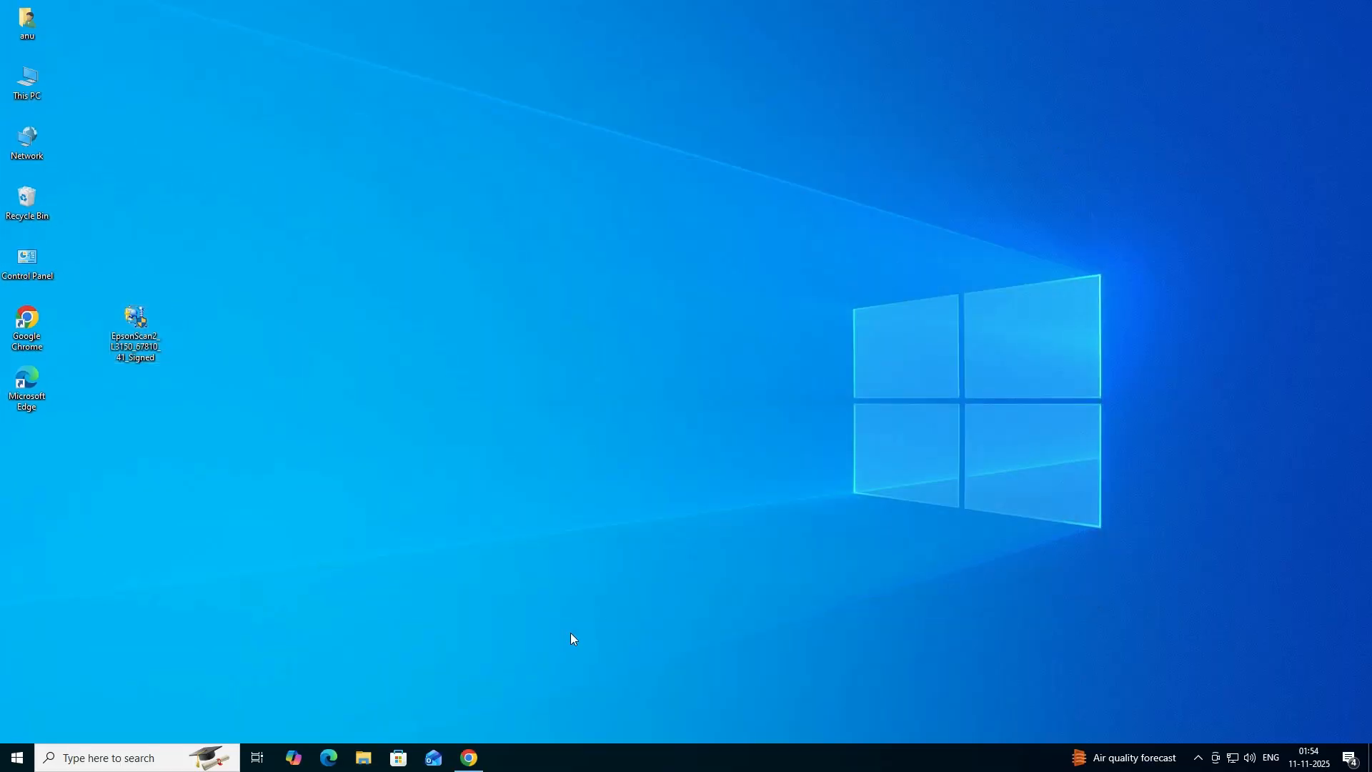
Return to the Epson L3152 support page and download the L3150 Win 64bit Printer driver, agreeing to the Software License Agreement
{"action": "left_click", "coordinate": [469, 757]}
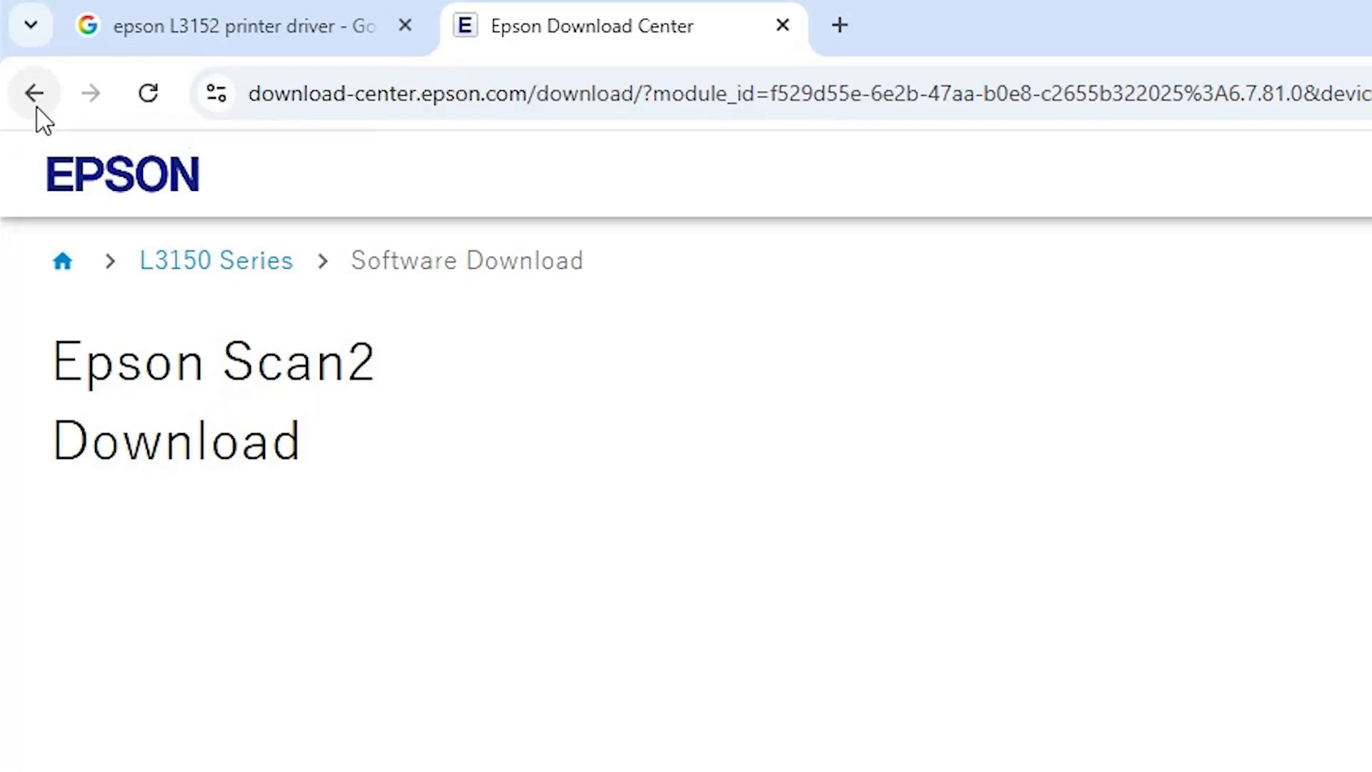
{"action": "left_click", "coordinate": [36, 107]}
{"action": "left_click", "coordinate": [36, 107]}
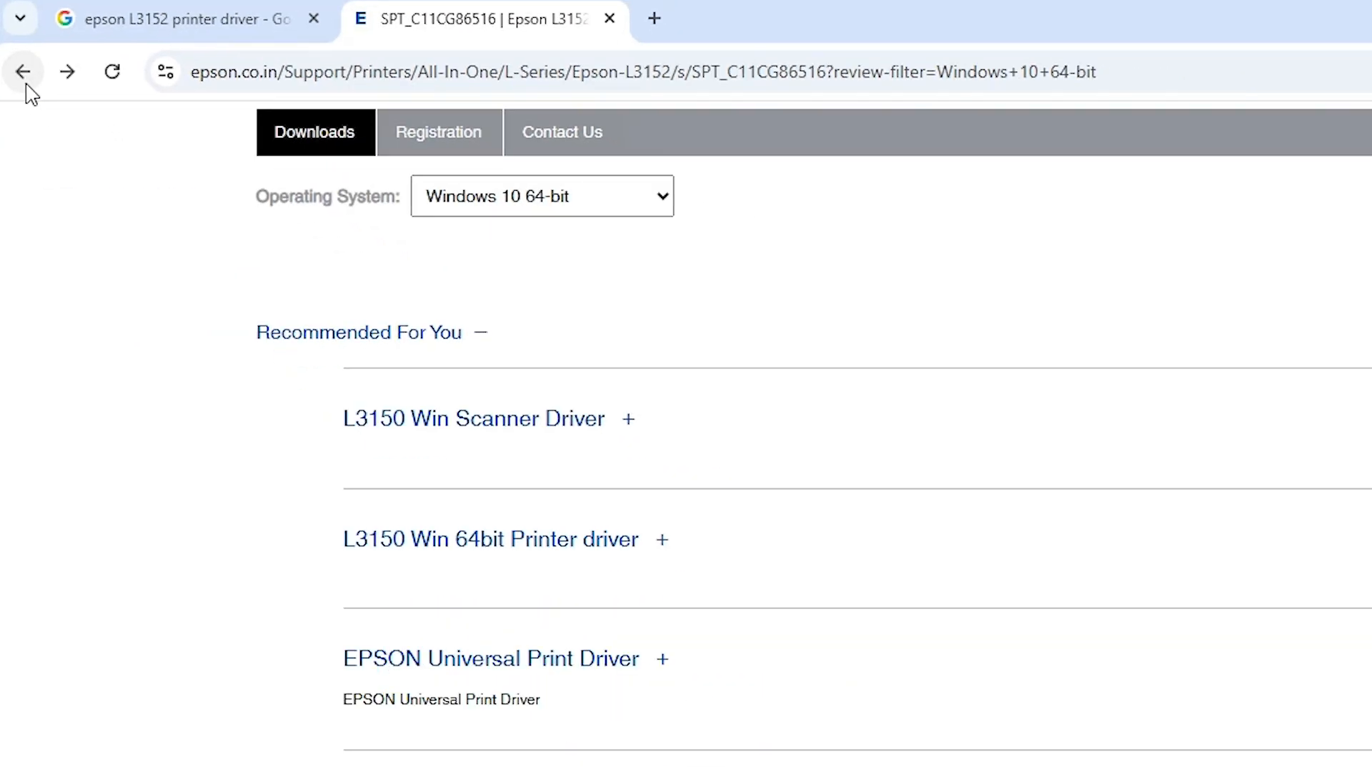
{"action": "scroll", "coordinate": [777, 400], "scroll_direction": "up", "scroll_amount": 8}
{"action": "scroll", "coordinate": [743, 359], "scroll_direction": "down", "scroll_amount": 10}
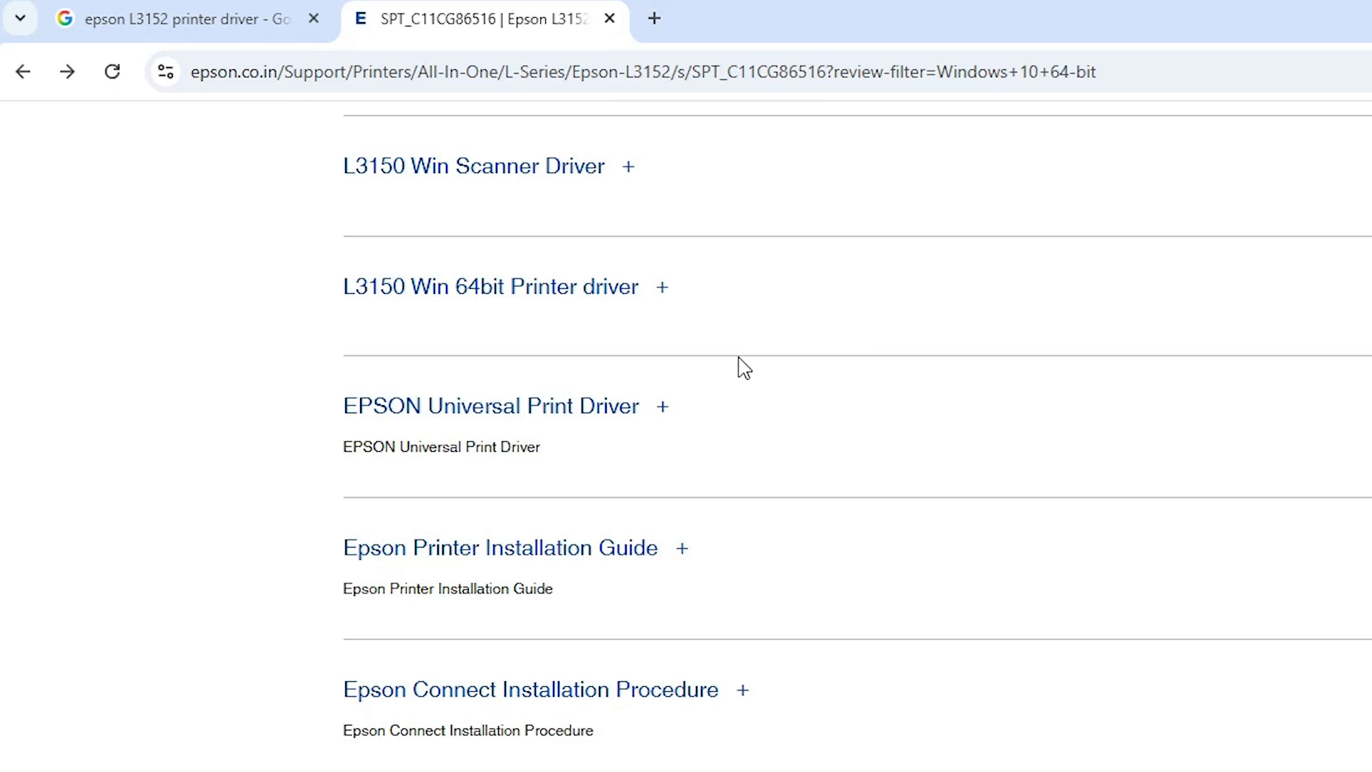
{"action": "scroll", "coordinate": [562, 371], "scroll_direction": "up", "scroll_amount": 1}
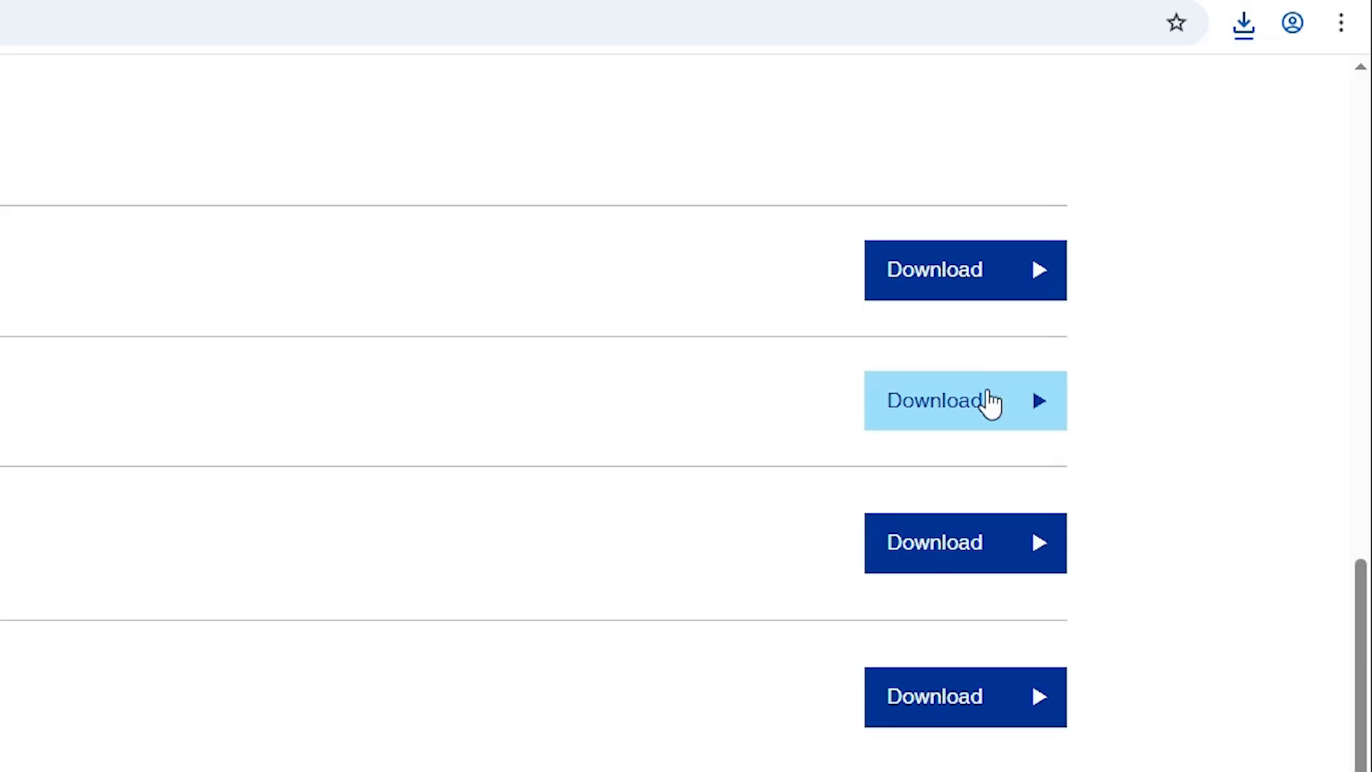
{"action": "left_click", "coordinate": [988, 400]}
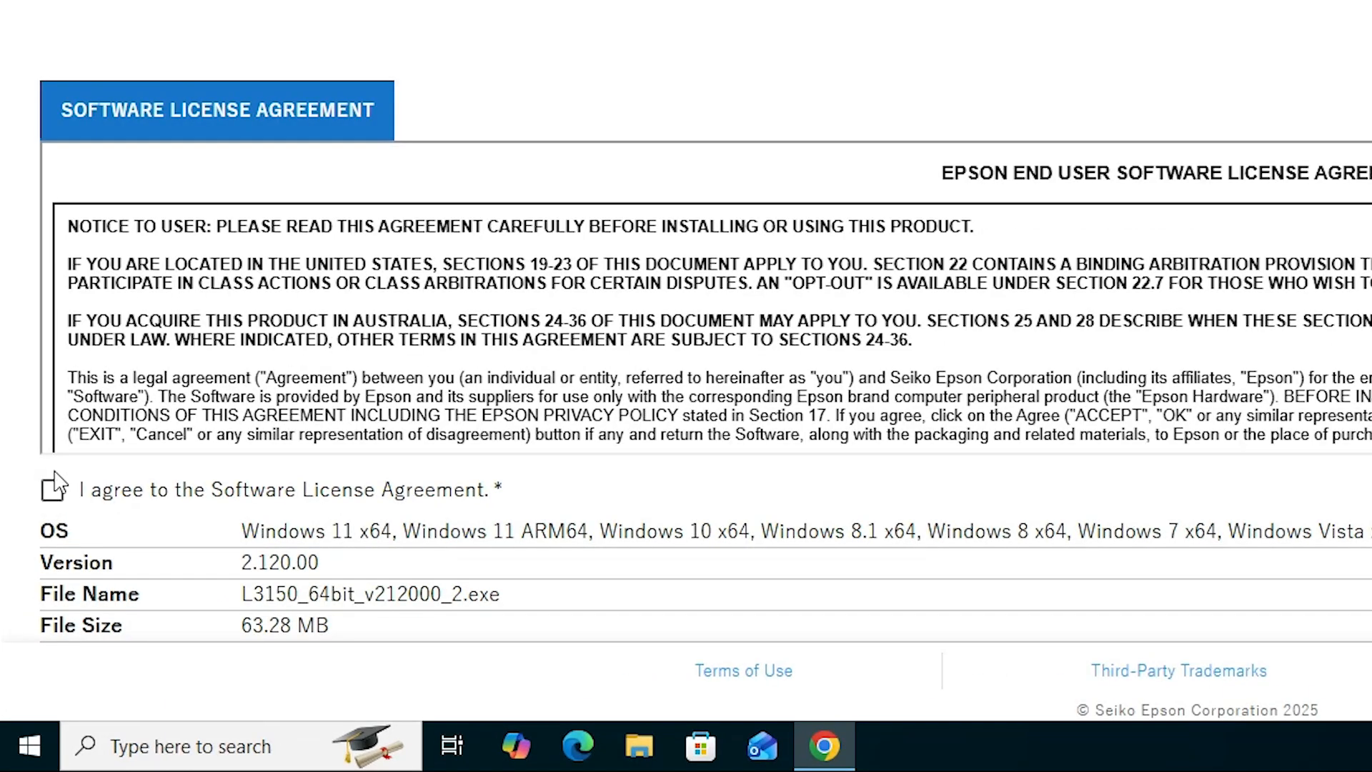
{"action": "left_click", "coordinate": [30, 612]}
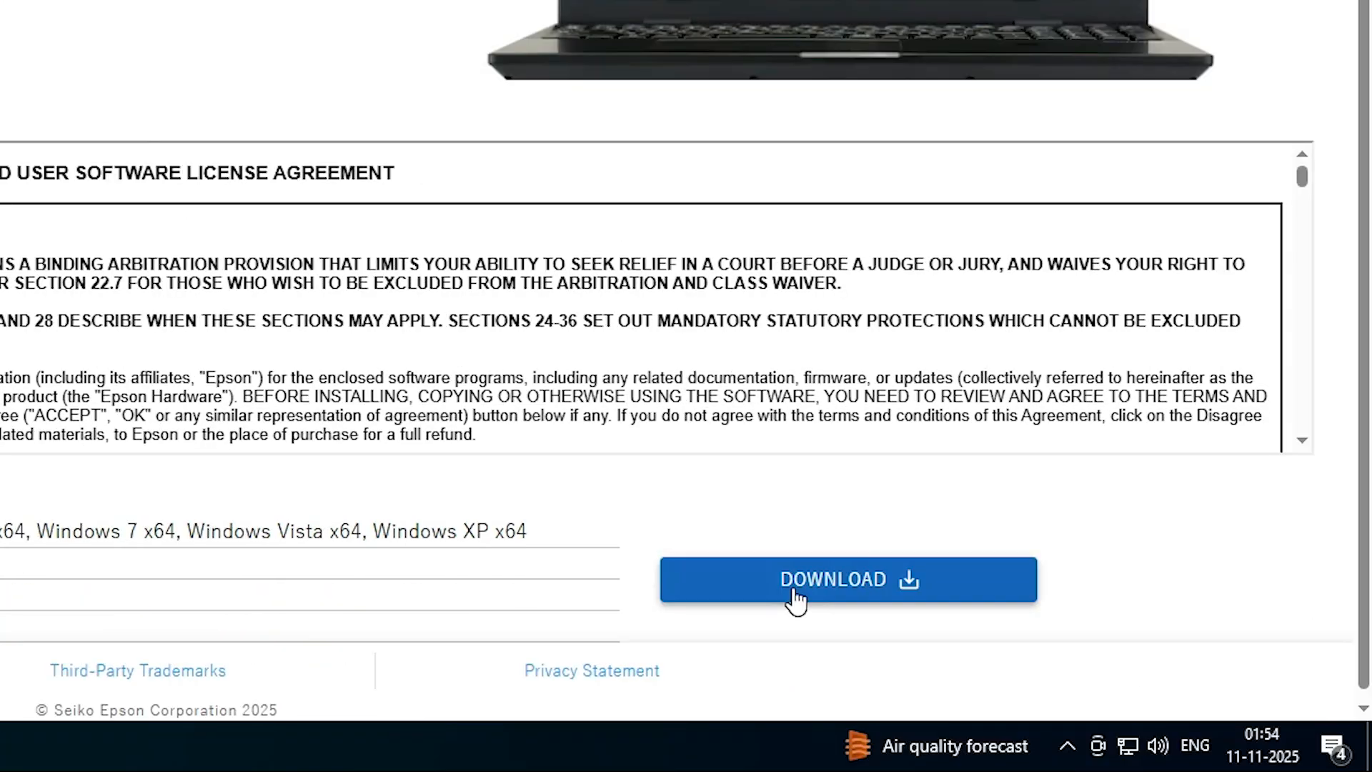
{"action": "left_click", "coordinate": [795, 599]}
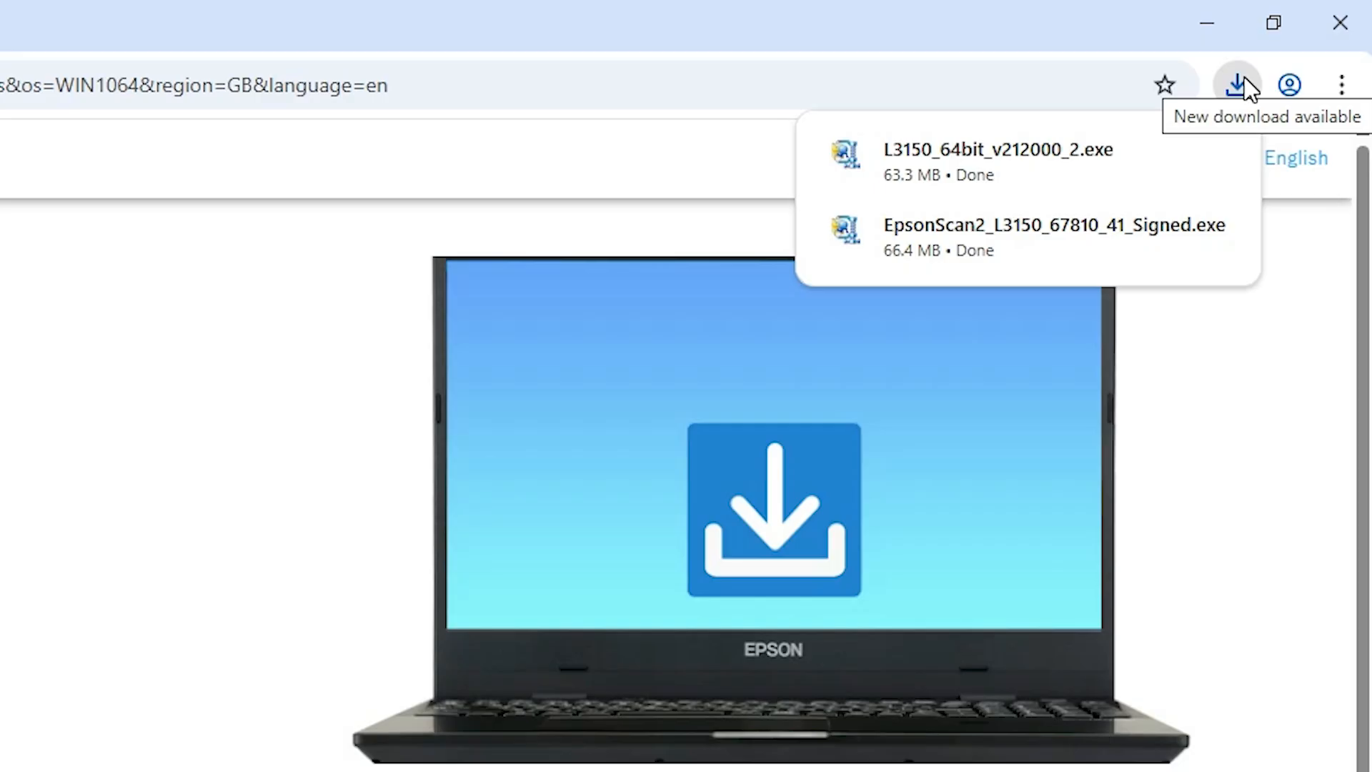
Move L3150_64bit_v212000_2.exe from the Downloads folder to the desktop and place the EpsonScan2 installer directly above it
{"action": "left_click", "coordinate": [1159, 156]}
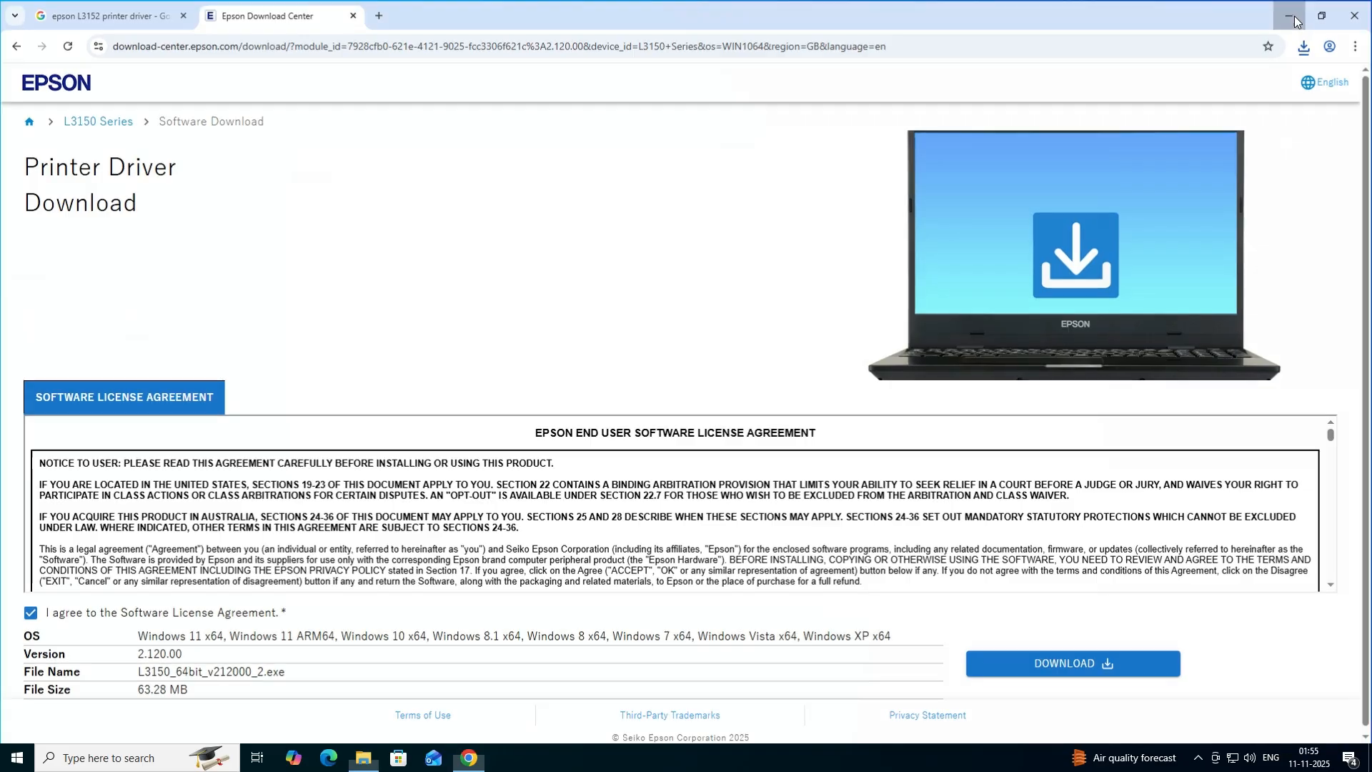
{"action": "left_click", "coordinate": [1207, 23]}
{"action": "left_click_drag", "start_coordinate": [519, 263], "coordinate": [129, 456]}
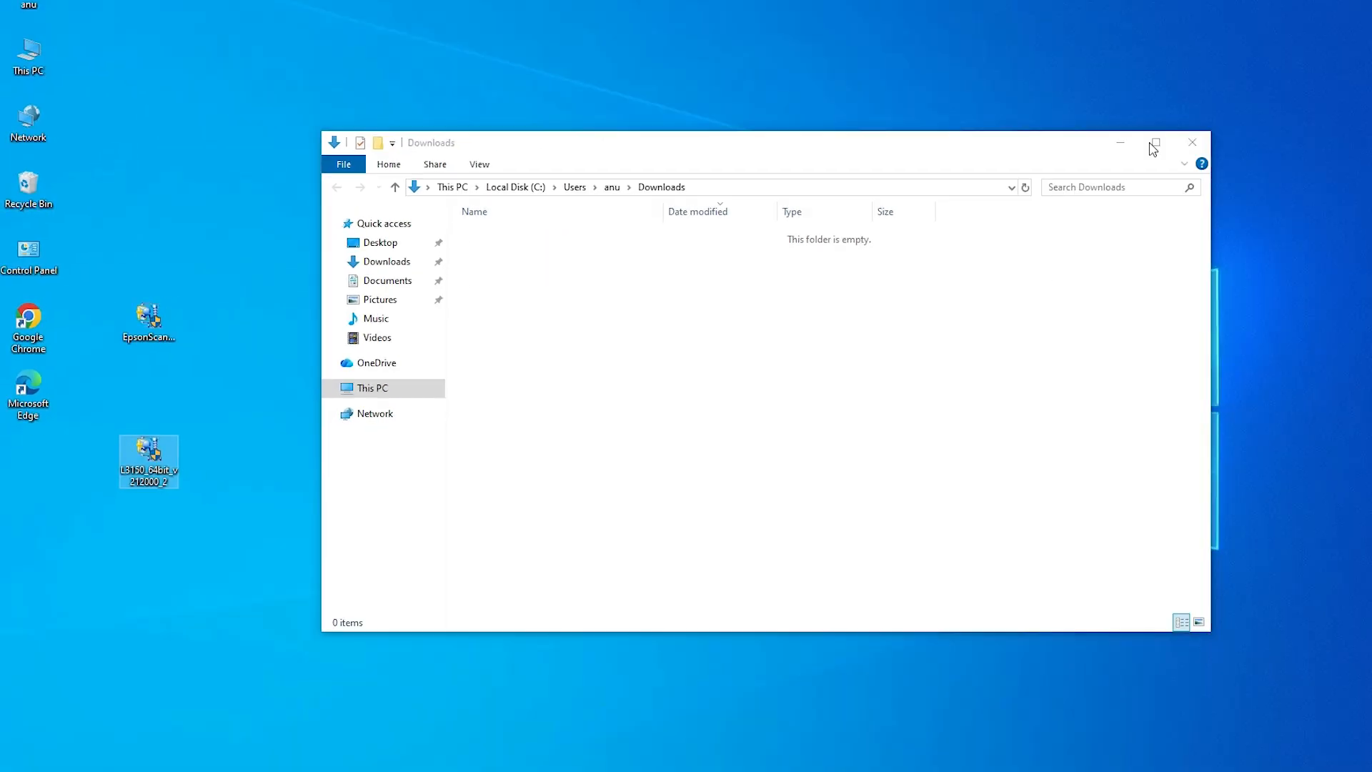
{"action": "left_click", "coordinate": [1079, 159]}
{"action": "left_click_drag", "start_coordinate": [133, 325], "coordinate": [140, 382]}
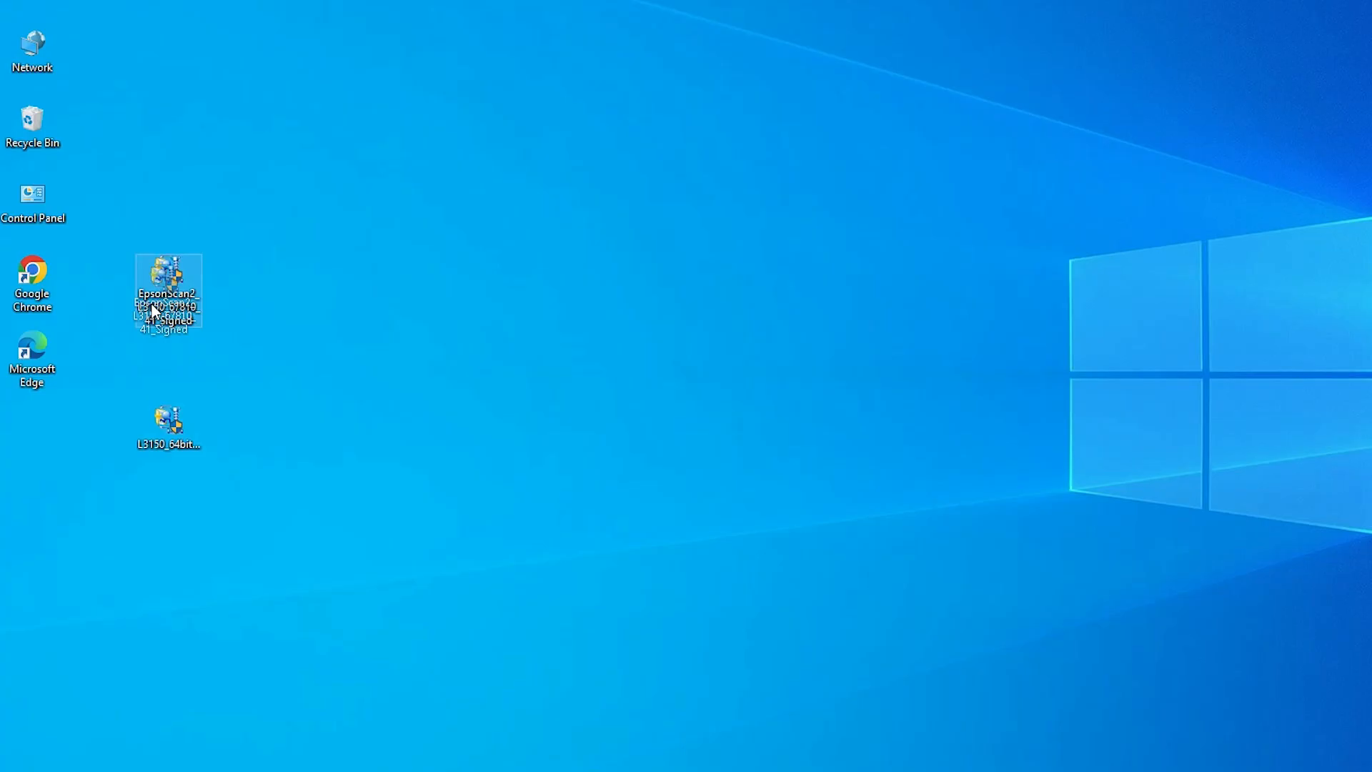
{"action": "left_click", "coordinate": [256, 400]}
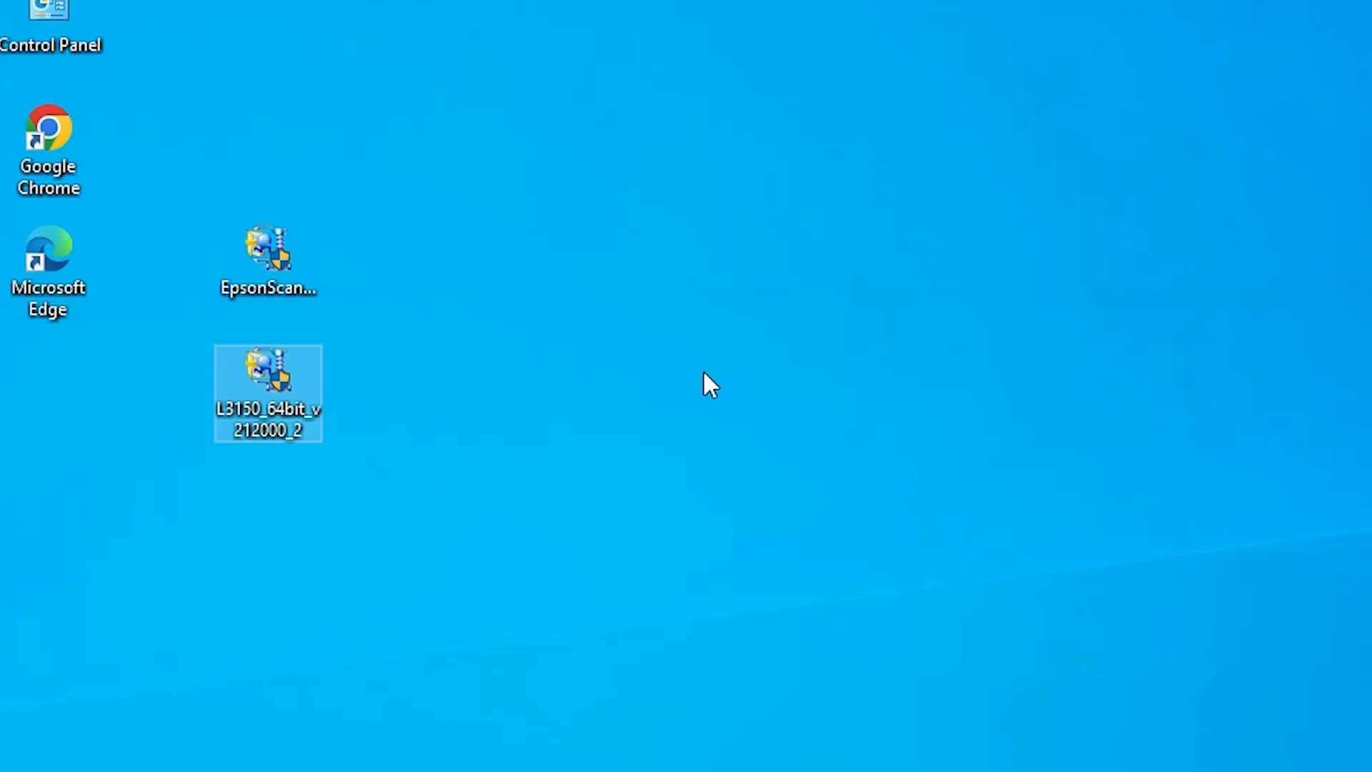
Extract L3150_64bit_v212000_2 with WinRAR into a desktop folder of the same name and place that folder below the installers
{"action": "right_click", "coordinate": [266, 422]}
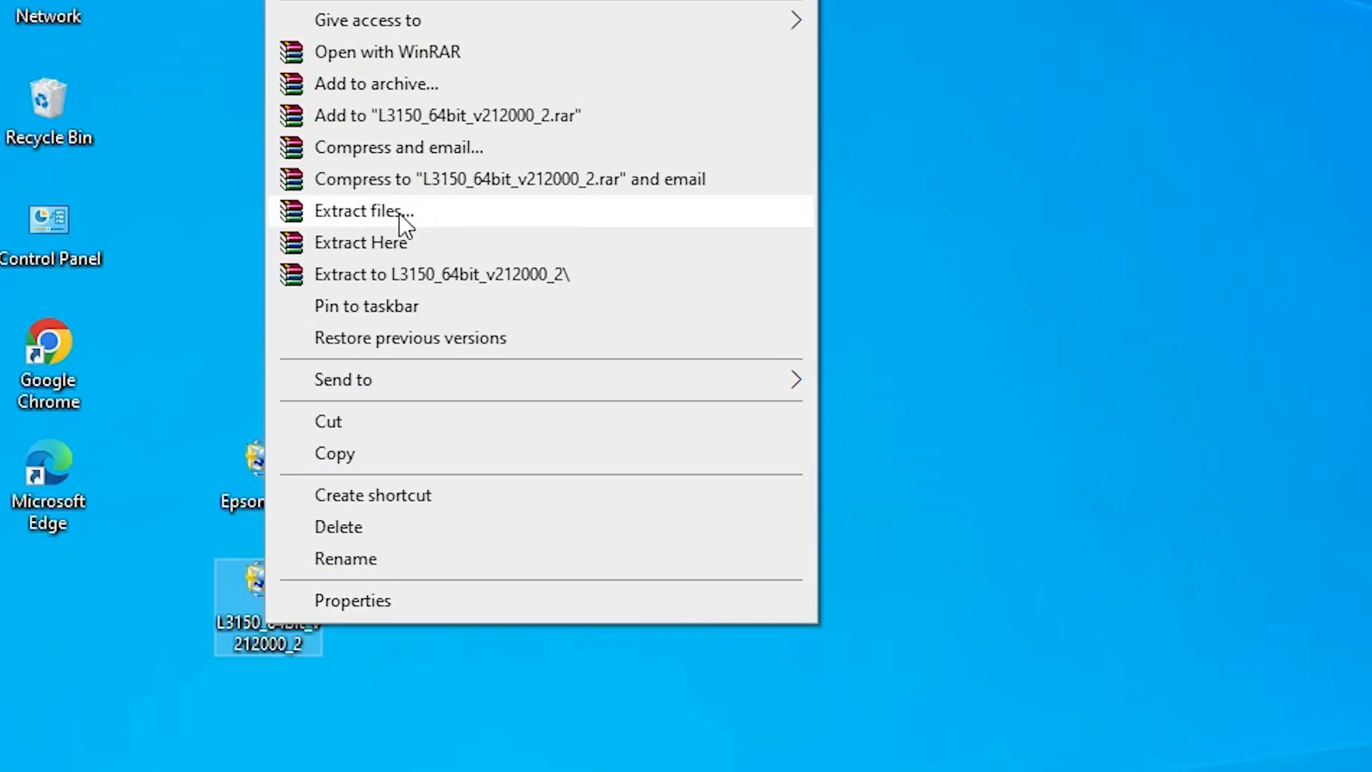
{"action": "left_click", "coordinate": [394, 2]}
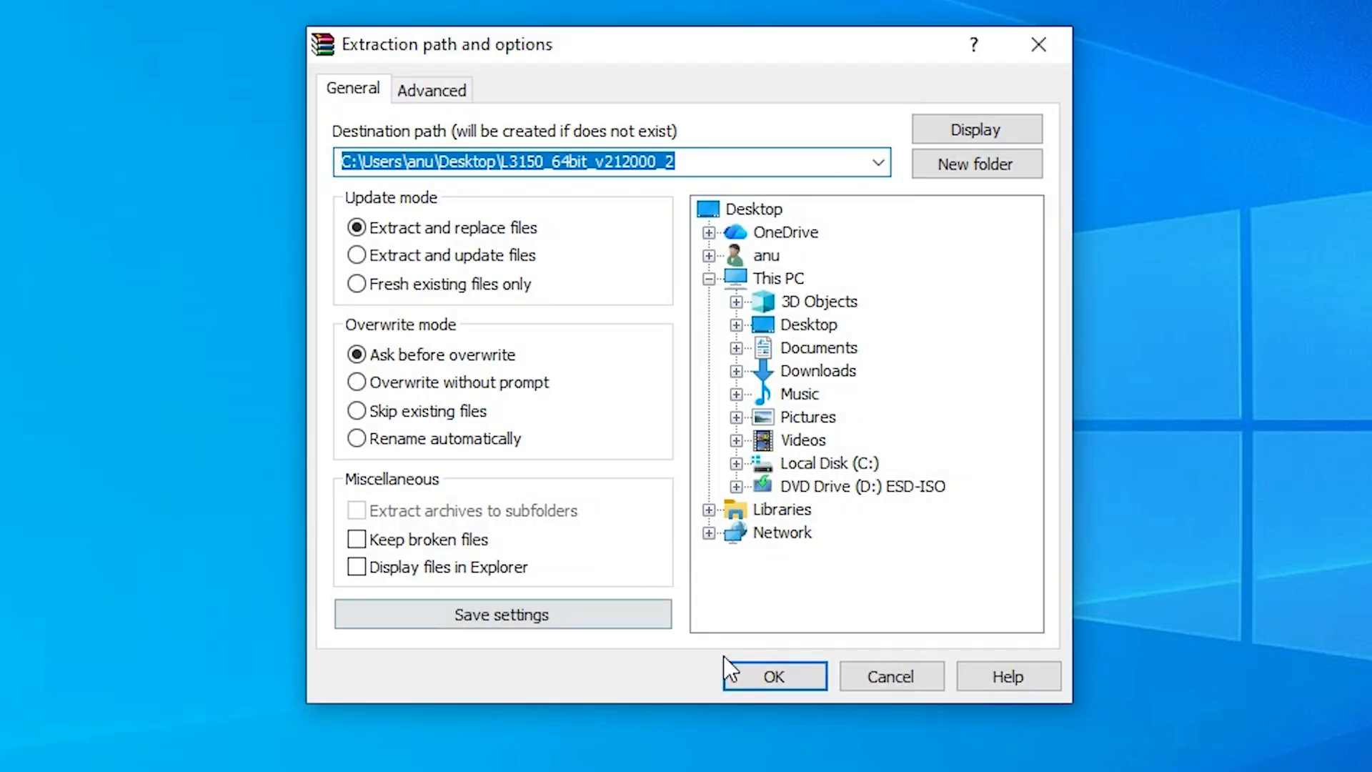
{"action": "left_click", "coordinate": [776, 672]}
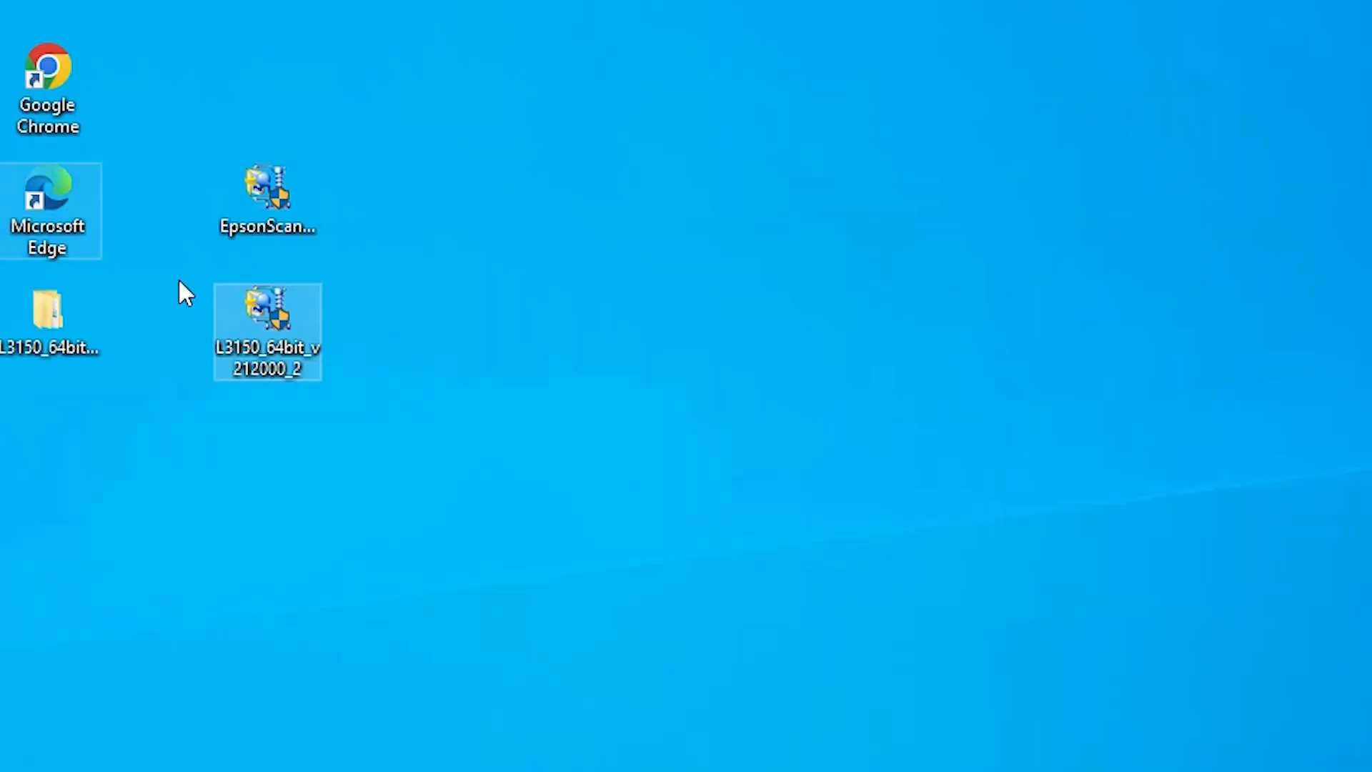
{"action": "left_click_drag", "start_coordinate": [68, 336], "coordinate": [204, 437]}
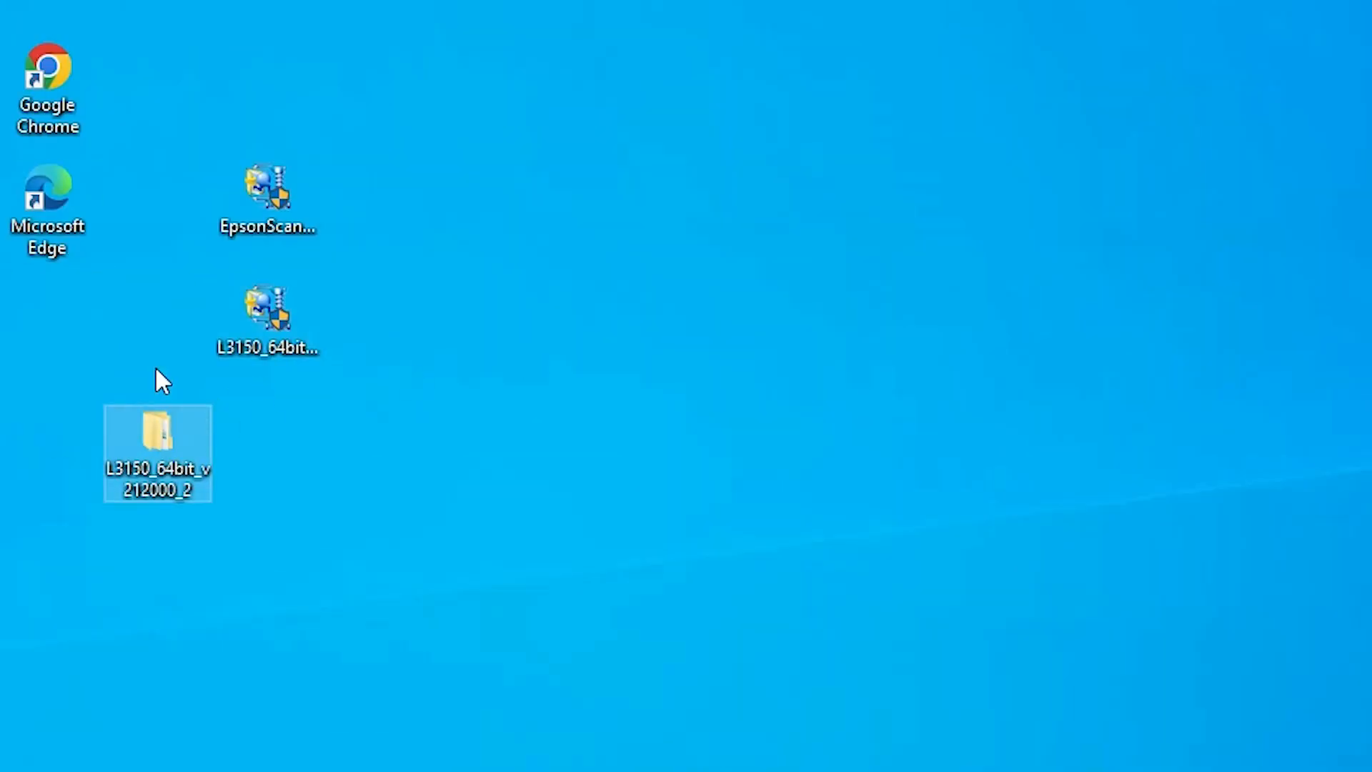
Look through the extracted L3150_64bit_v212000_2 folder down to the WINX64 driver files and close the folder window
{"action": "double_click", "coordinate": [177, 452]}
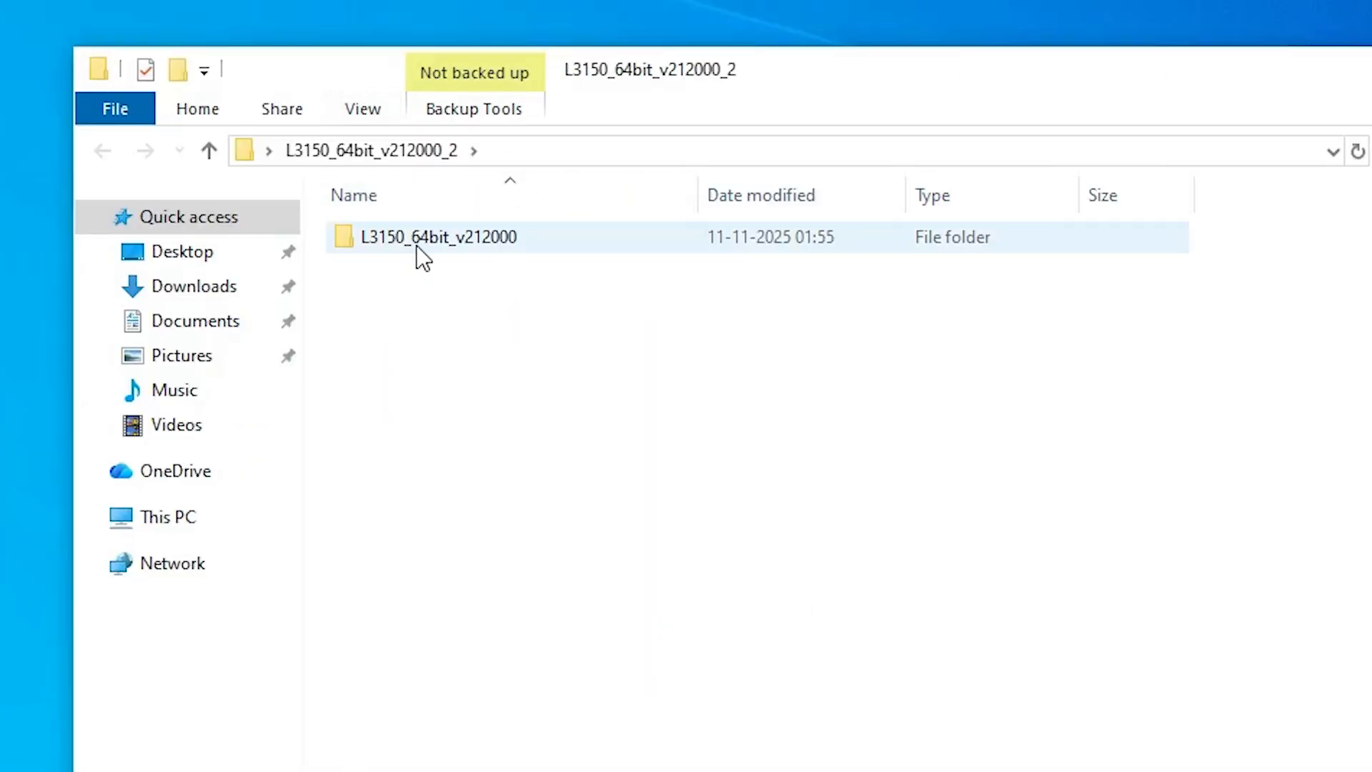
{"action": "double_click", "coordinate": [426, 239]}
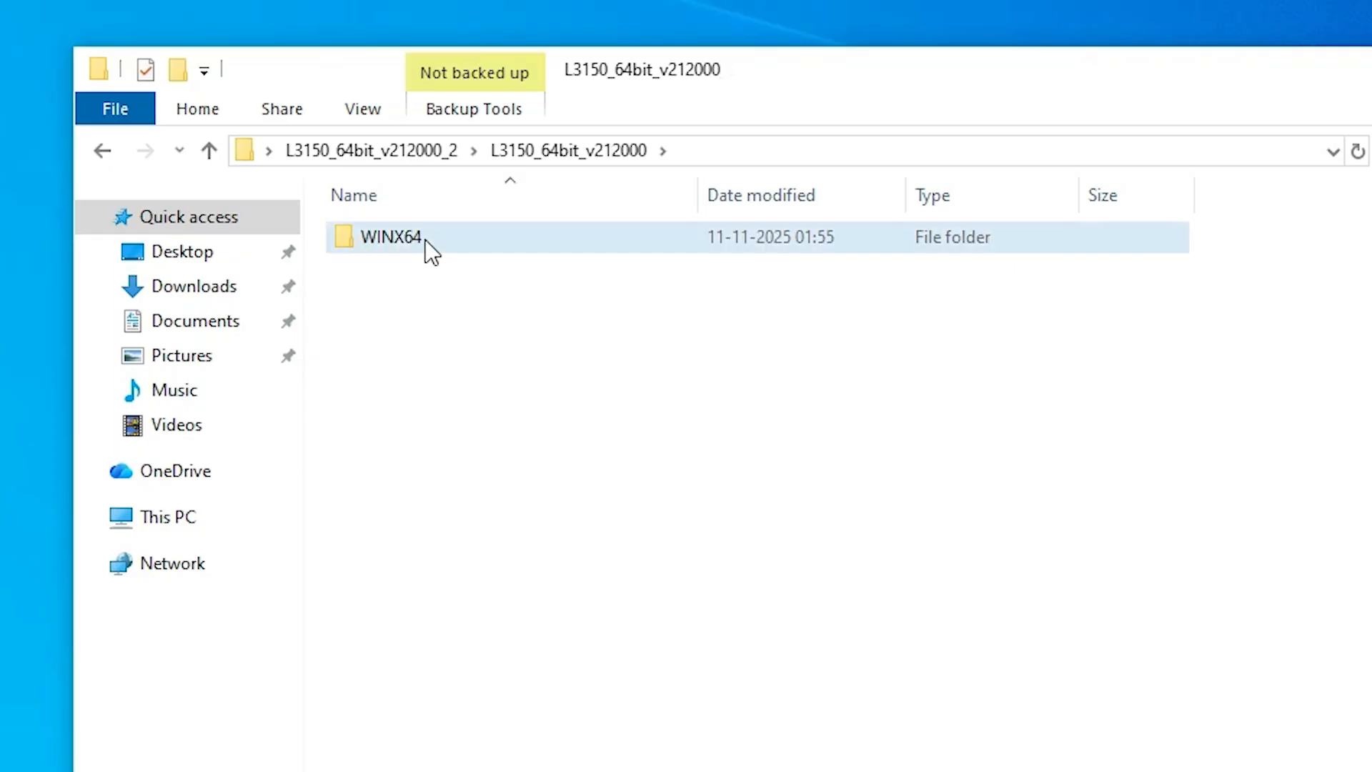
{"action": "double_click", "coordinate": [426, 239]}
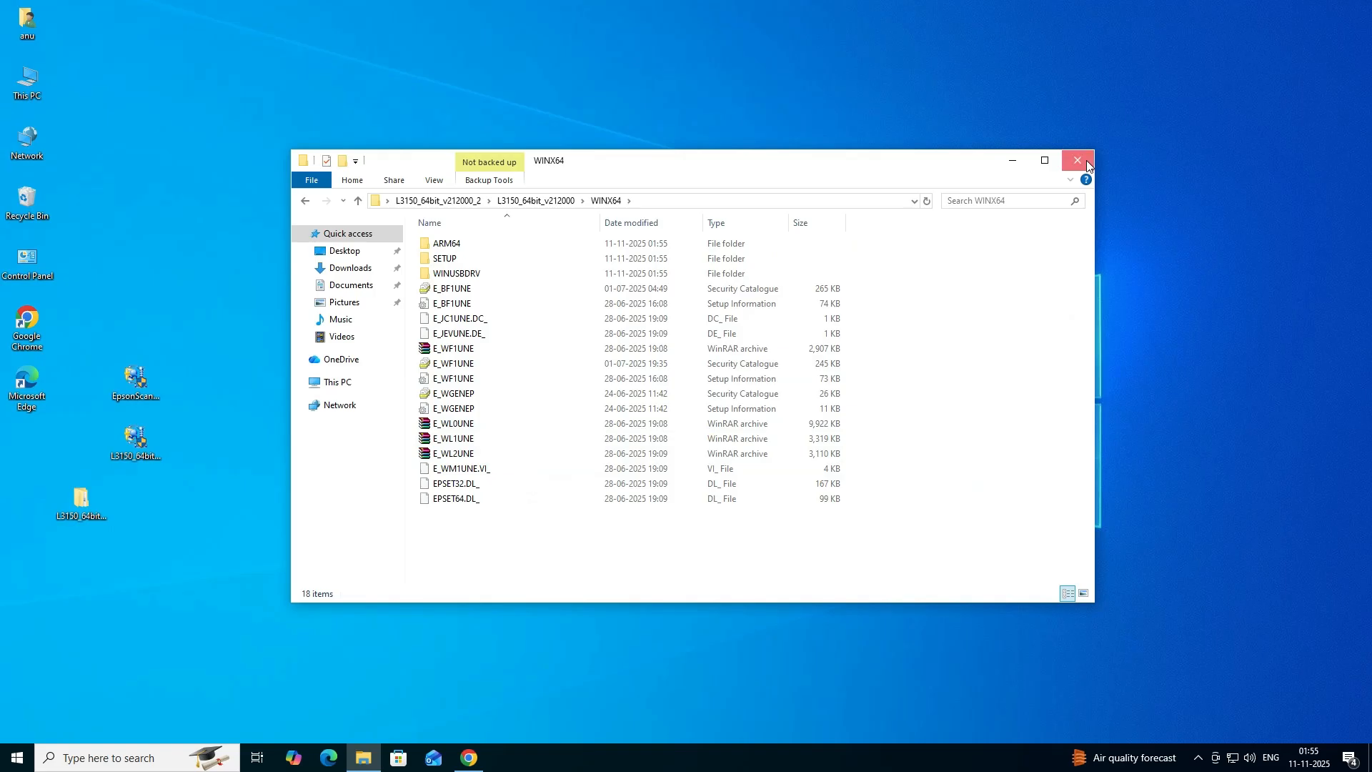
{"action": "left_click", "coordinate": [1086, 158]}
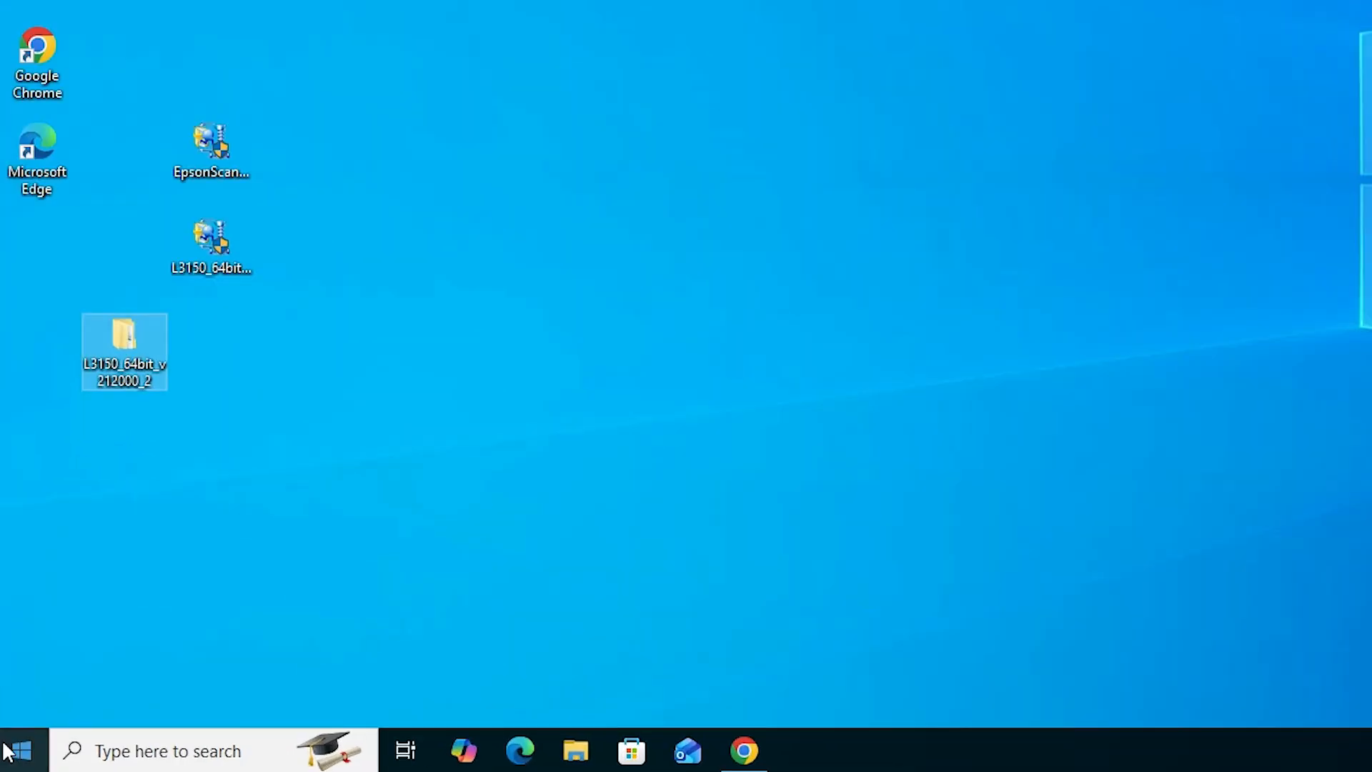
Open the Printers & scanners settings and start adding an unlisted printer as a local or network printer with manual settings
{"action": "left_click", "coordinate": [10, 759]}
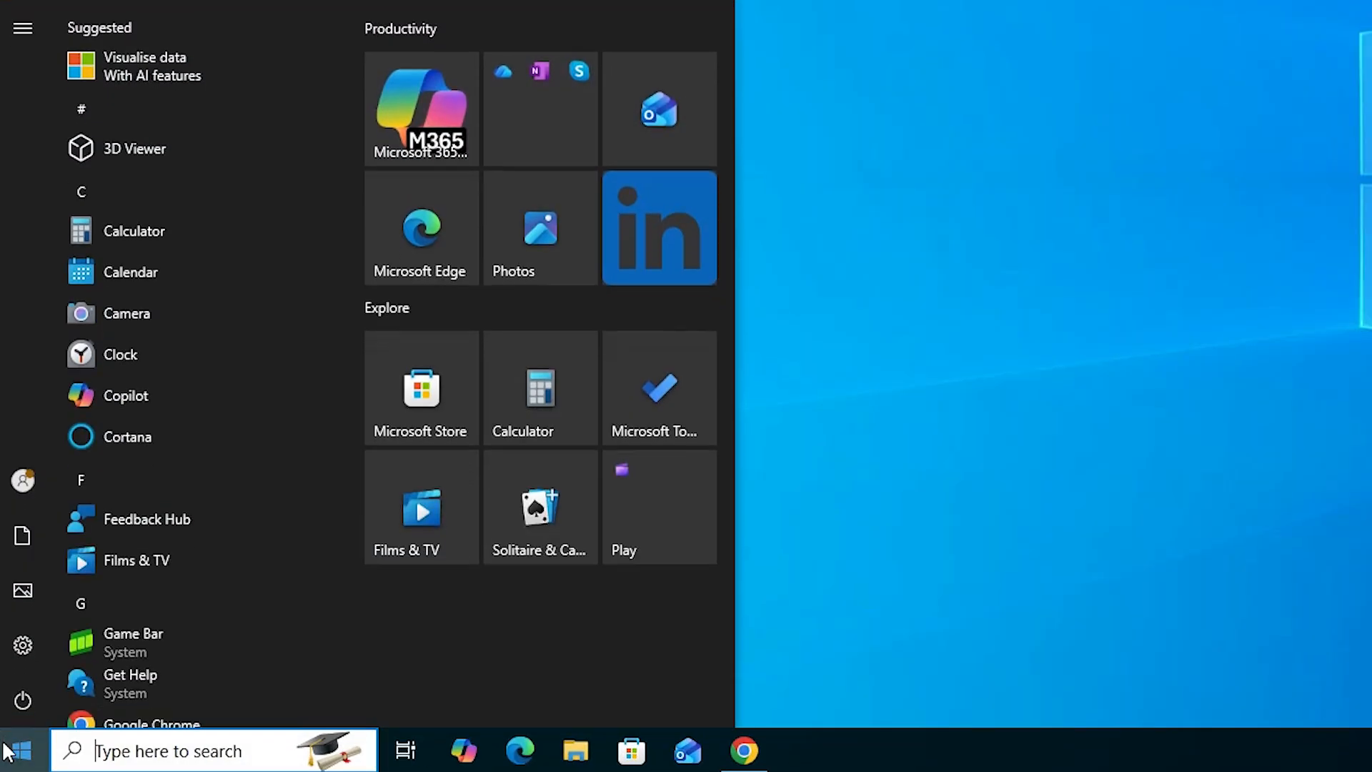
{"action": "type", "text": "pr"}
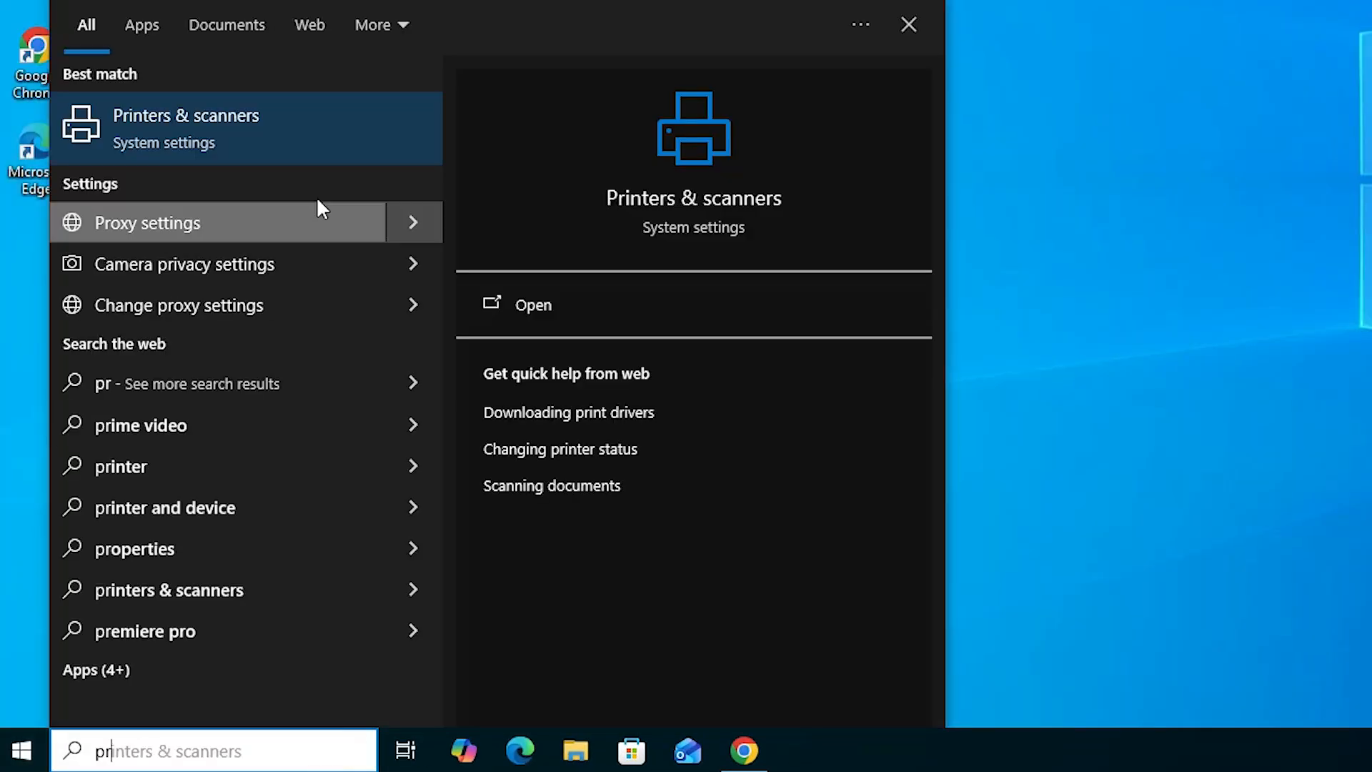
{"action": "left_click", "coordinate": [303, 149]}
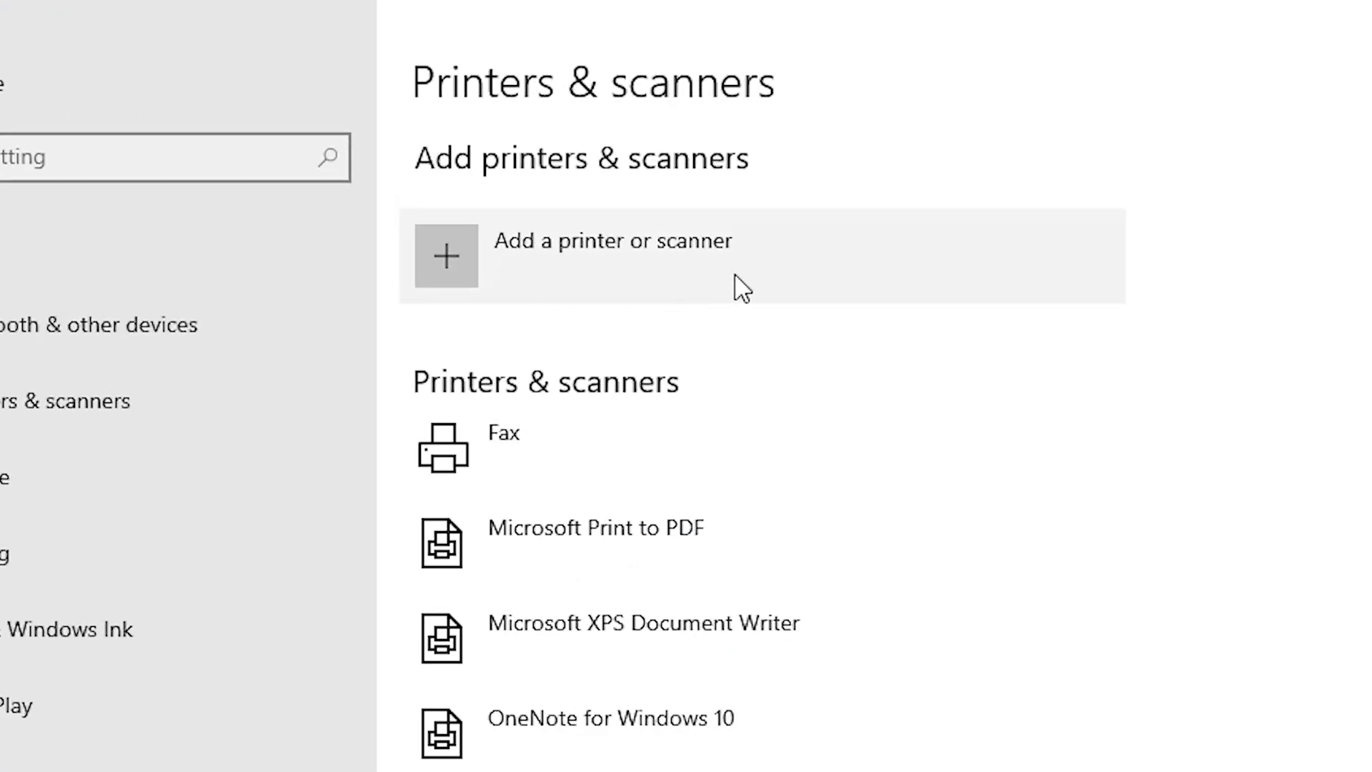
{"action": "left_click", "coordinate": [586, 271]}
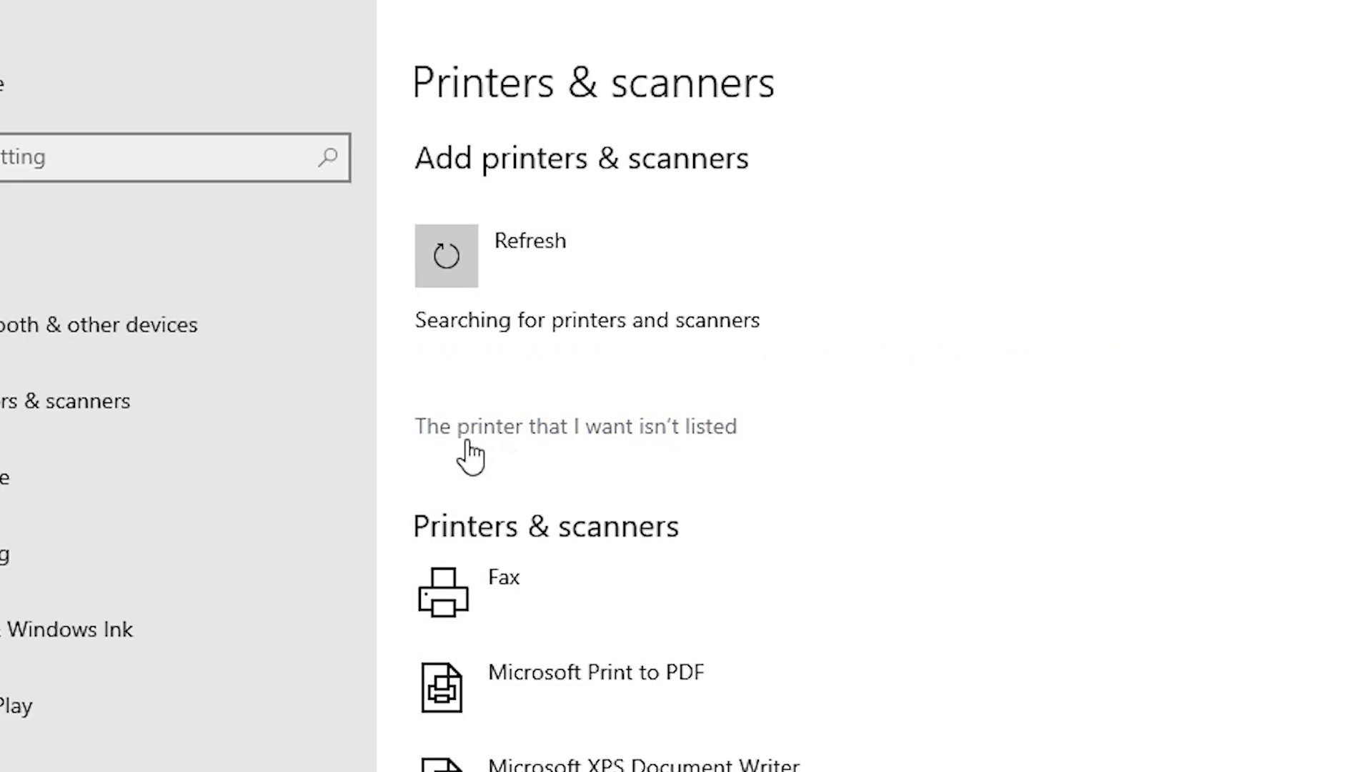
{"action": "left_click", "coordinate": [675, 447]}
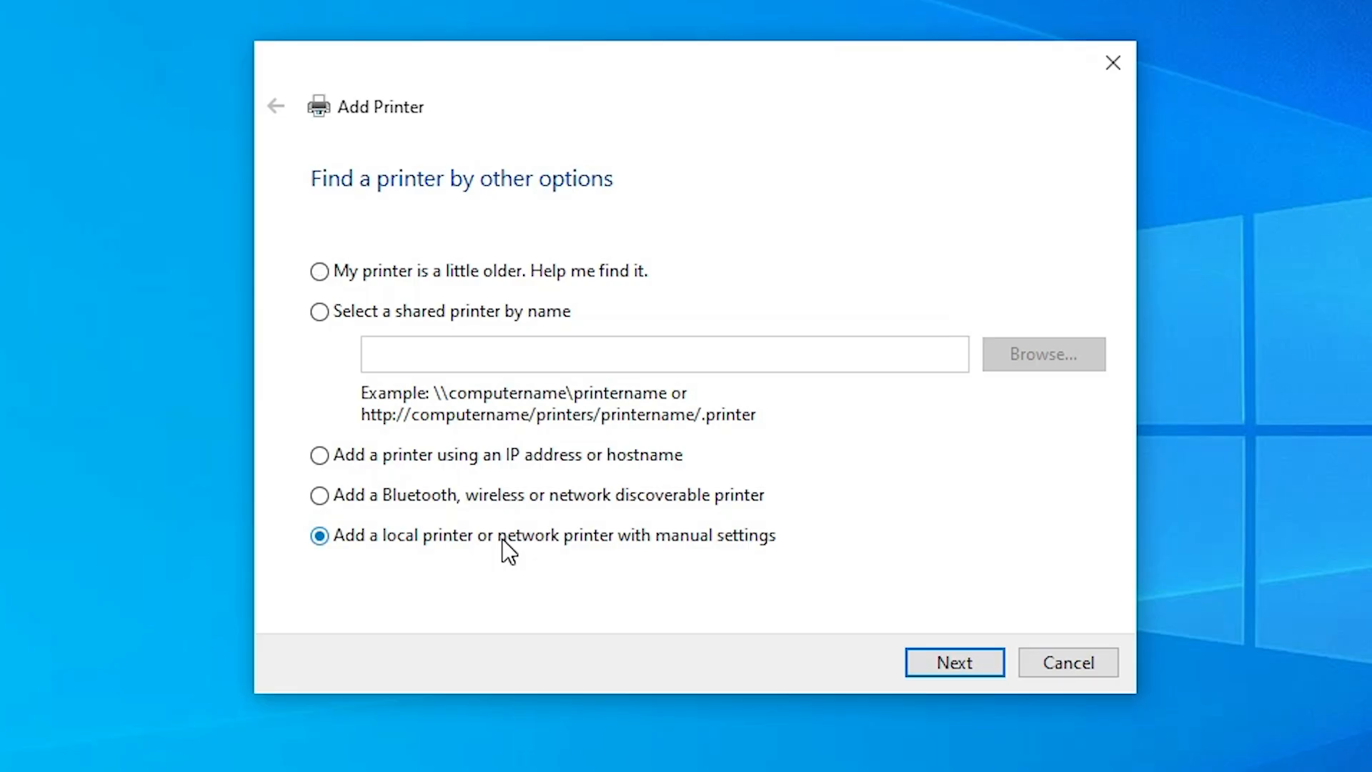
{"action": "left_click", "coordinate": [940, 659]}
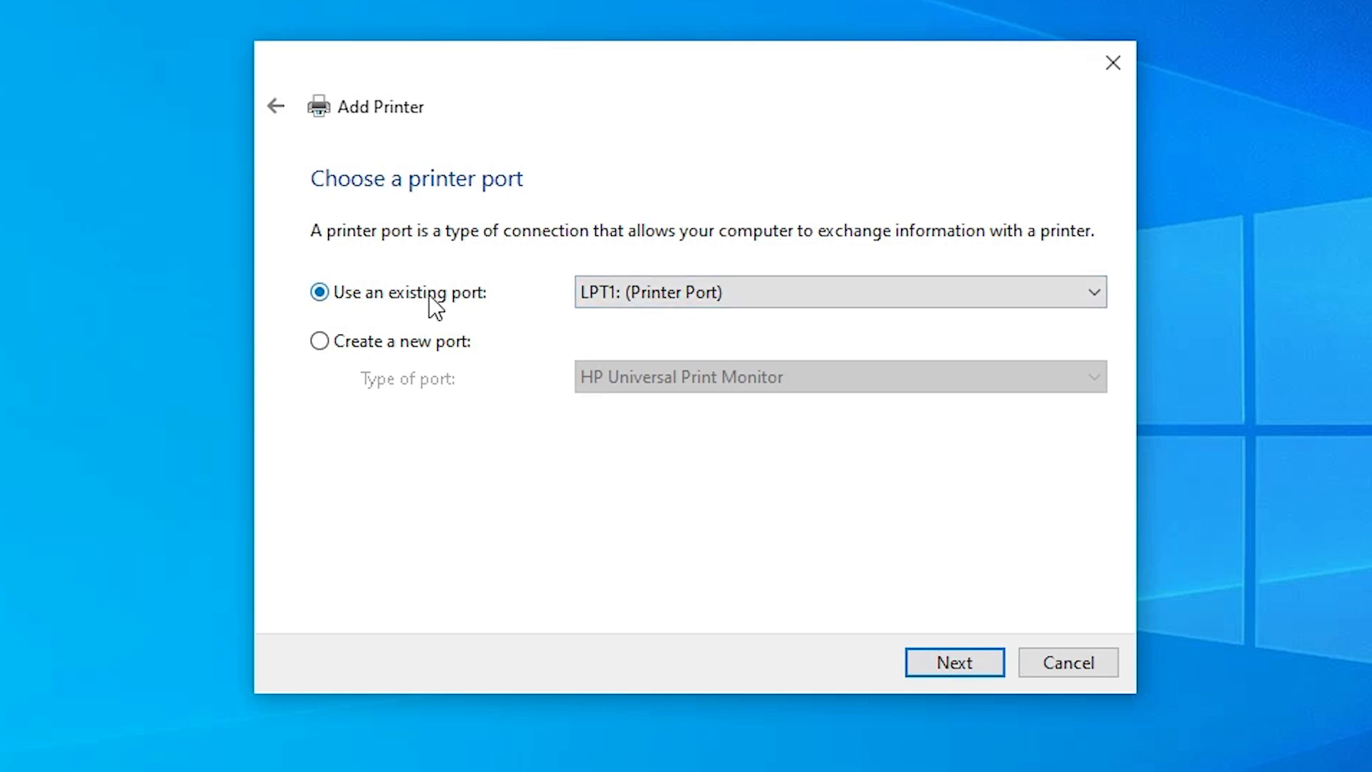
Choose the existing port USB_001 (Local Port) for the new printer and continue to the driver selection
{"action": "left_click", "coordinate": [631, 295]}
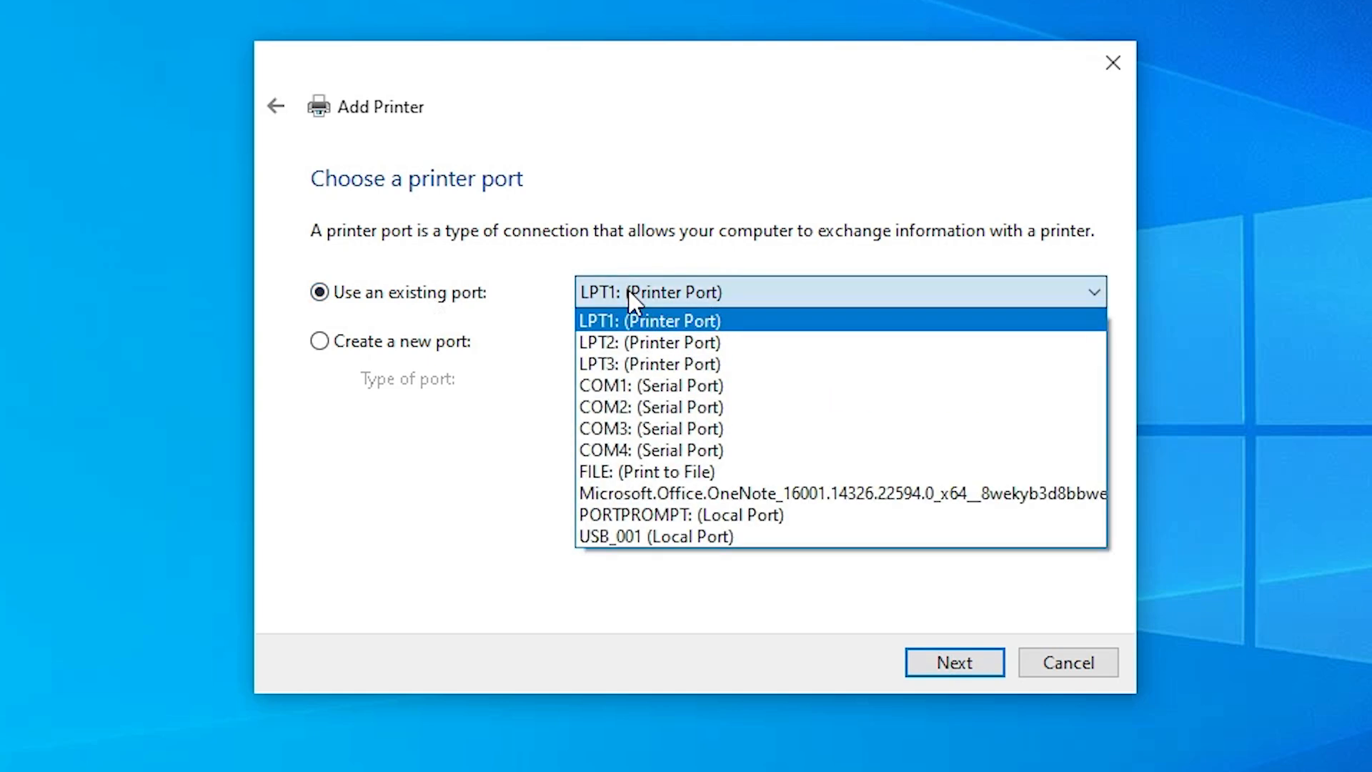
{"action": "left_click", "coordinate": [722, 536]}
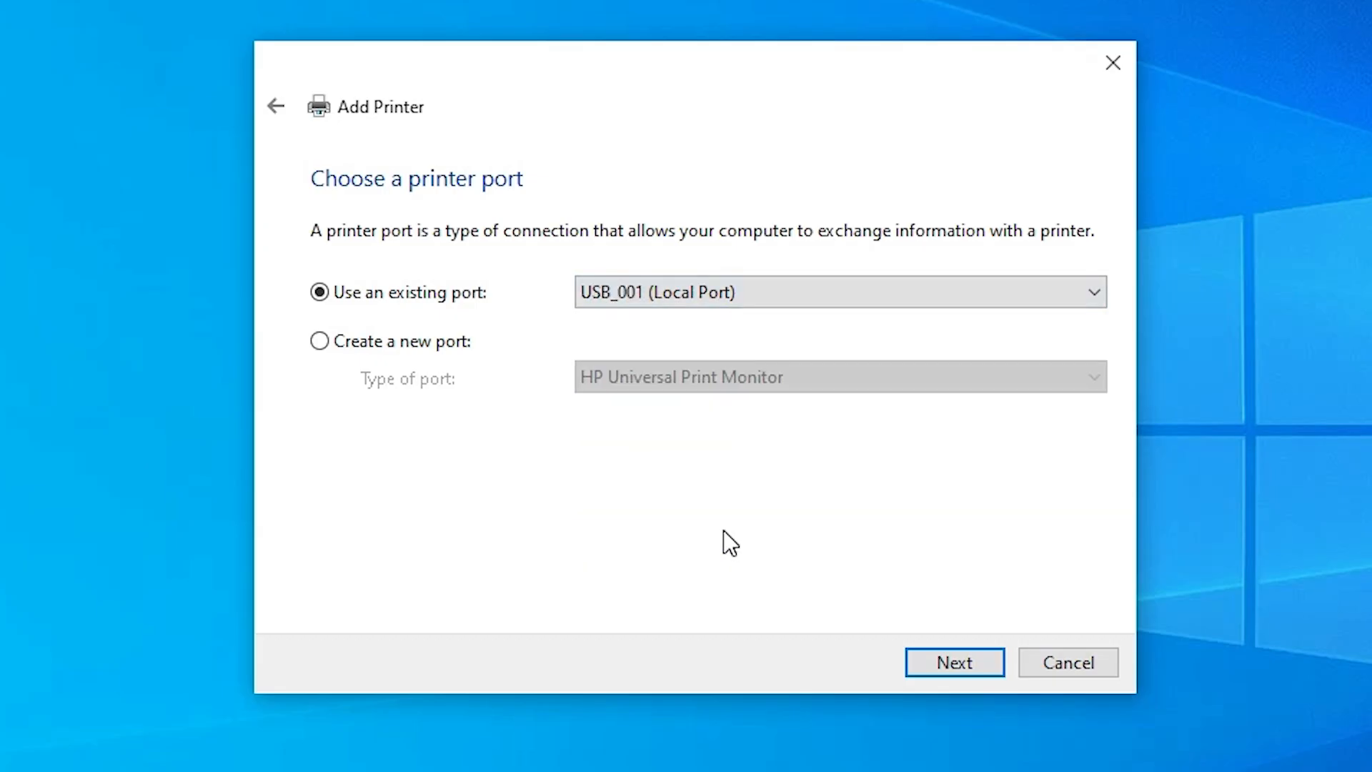
{"action": "left_click", "coordinate": [972, 661]}
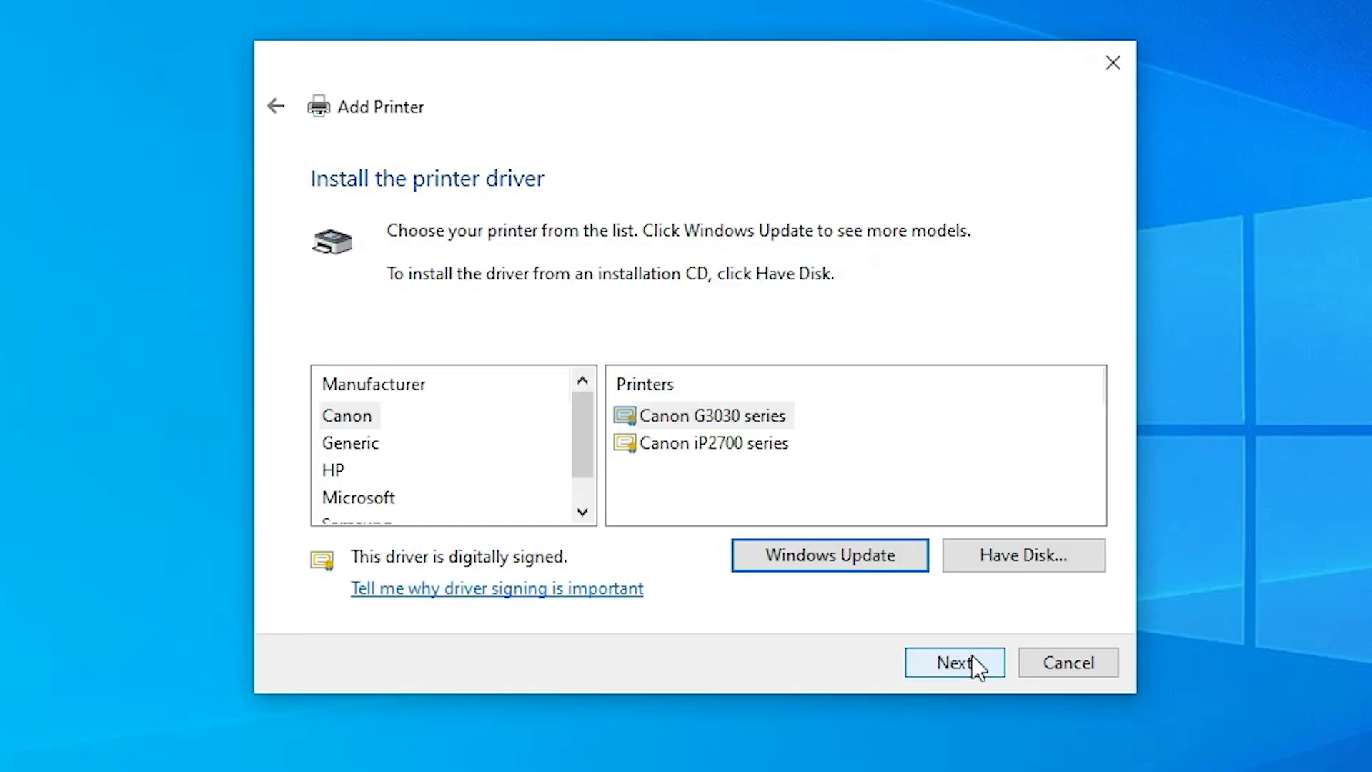
Choose to install the driver from disk and browse from the Desktop through L3150_64bit_v212000_2 and L3150_64bit_v212000 to the WINX64 folder
{"action": "left_click", "coordinate": [1069, 557]}
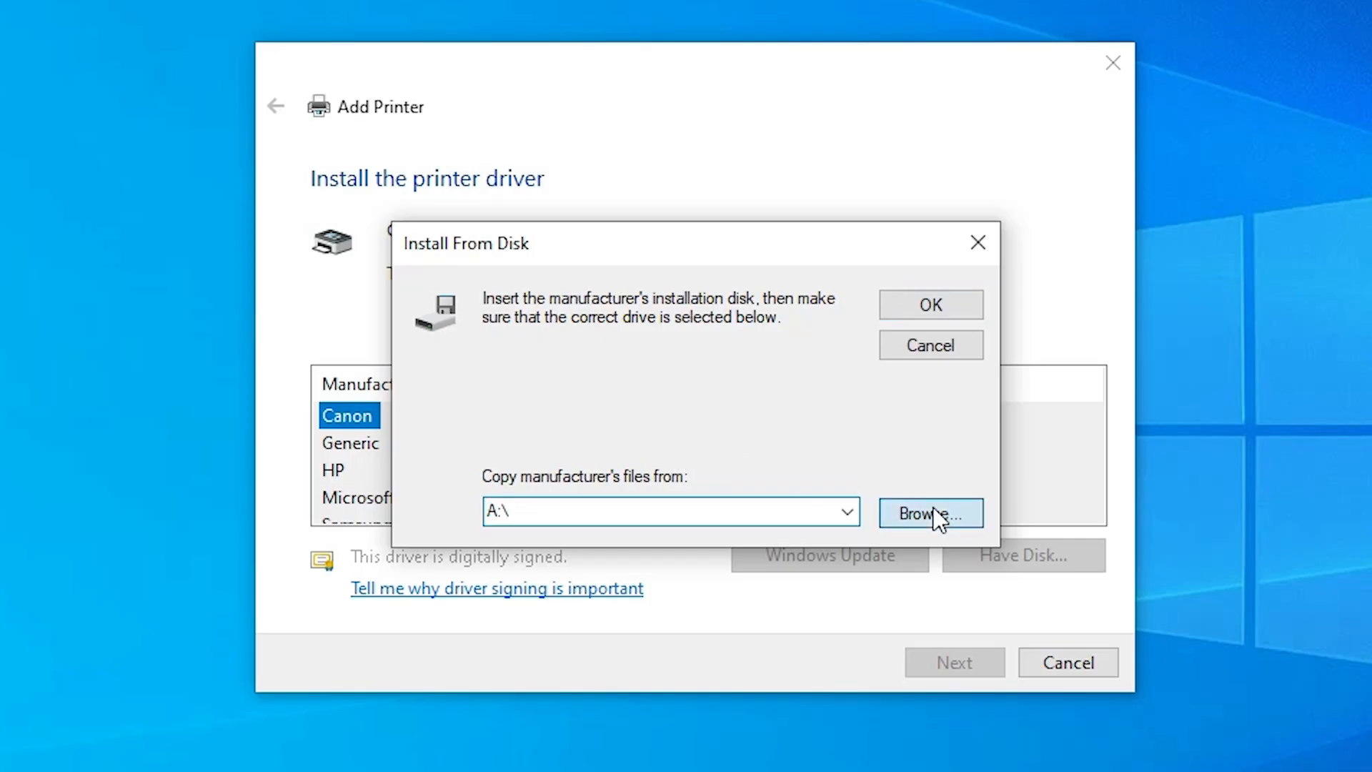
{"action": "left_click", "coordinate": [938, 514]}
{"action": "left_click", "coordinate": [786, 334]}
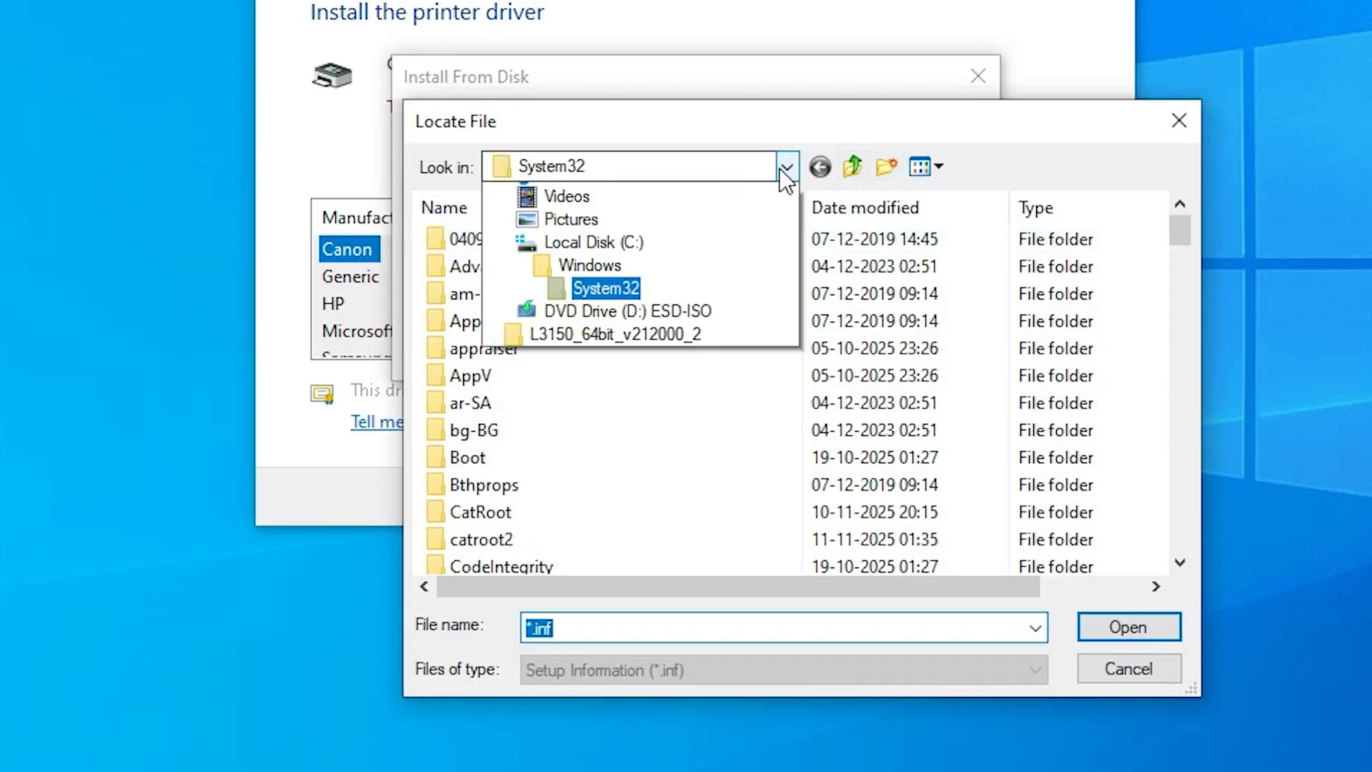
{"action": "left_click", "coordinate": [570, 382]}
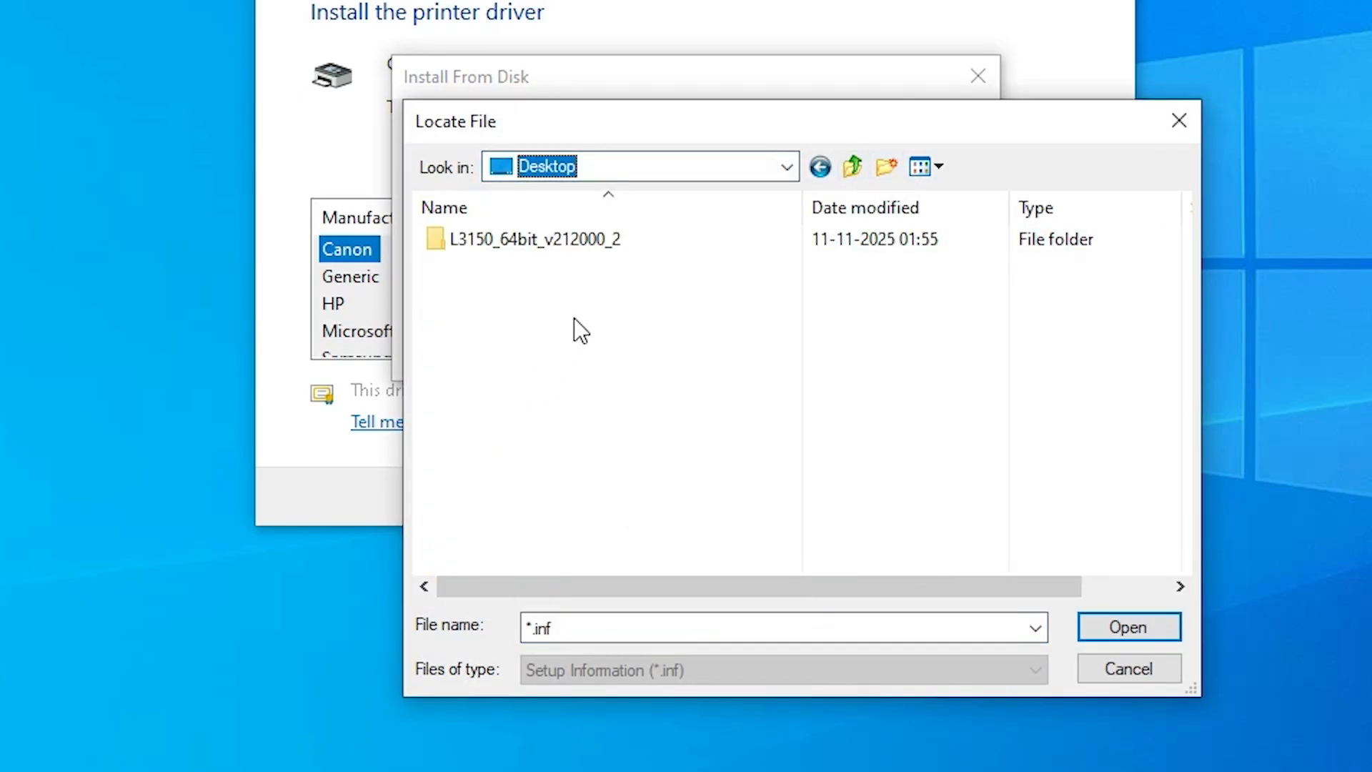
{"action": "double_click", "coordinate": [550, 243]}
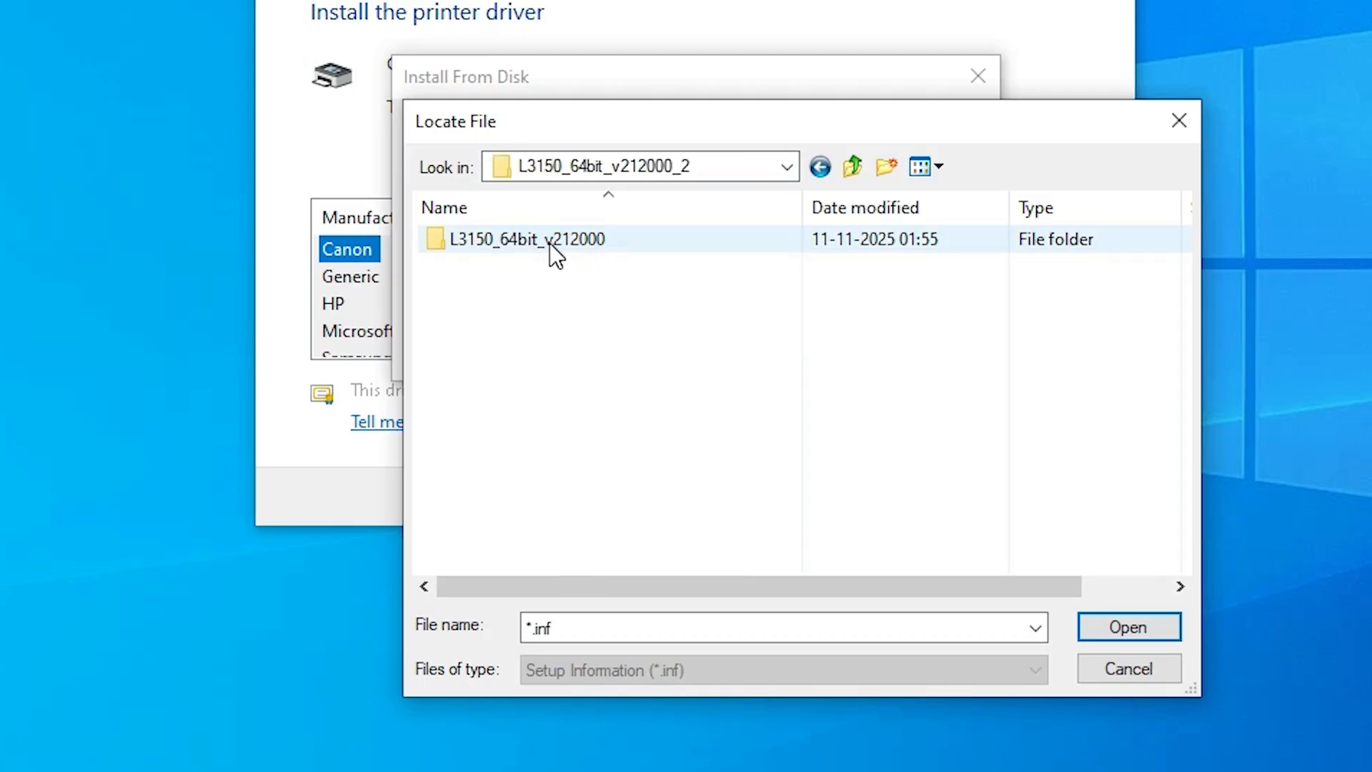
{"action": "double_click", "coordinate": [554, 246]}
{"action": "double_click", "coordinate": [480, 247]}
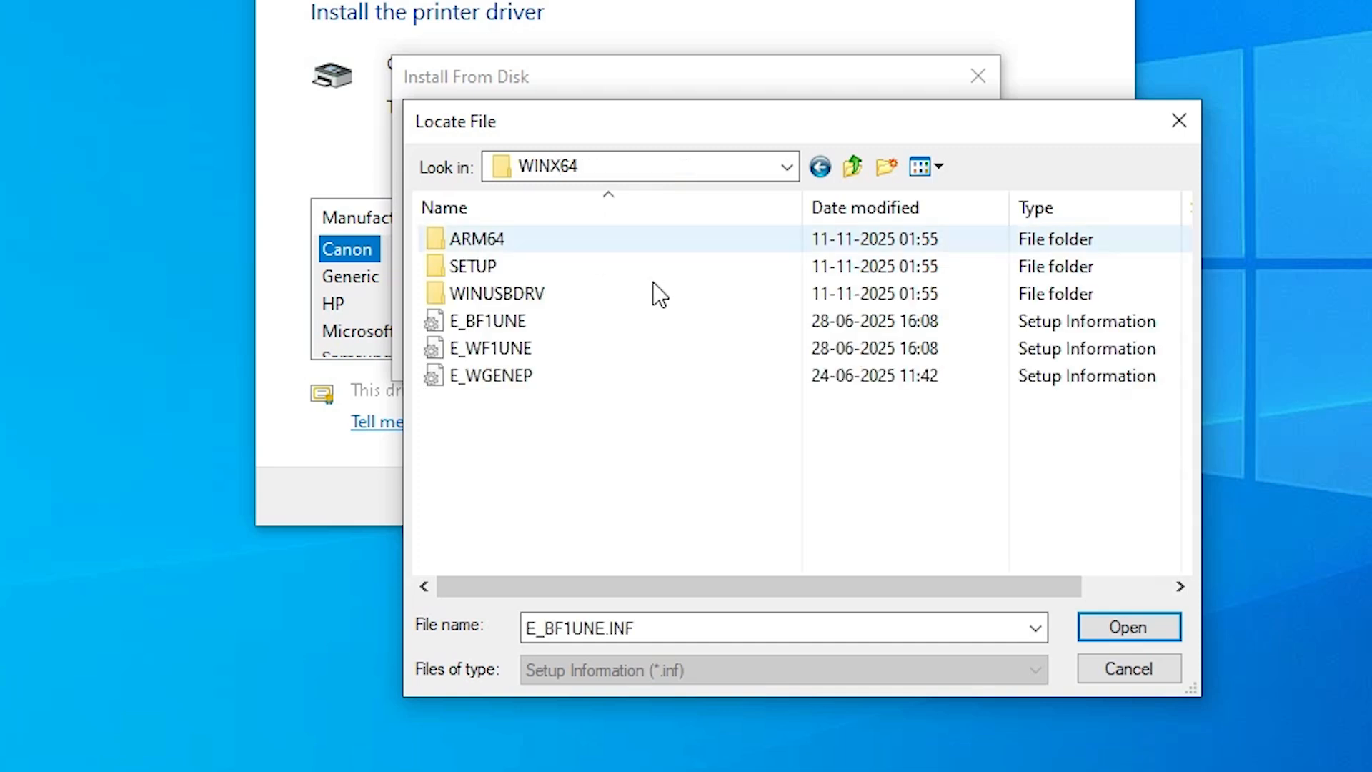
Load the E_WGENEP setup information file as the driver source and choose the EPSON L3150 Series printer
{"action": "left_click", "coordinate": [492, 320]}
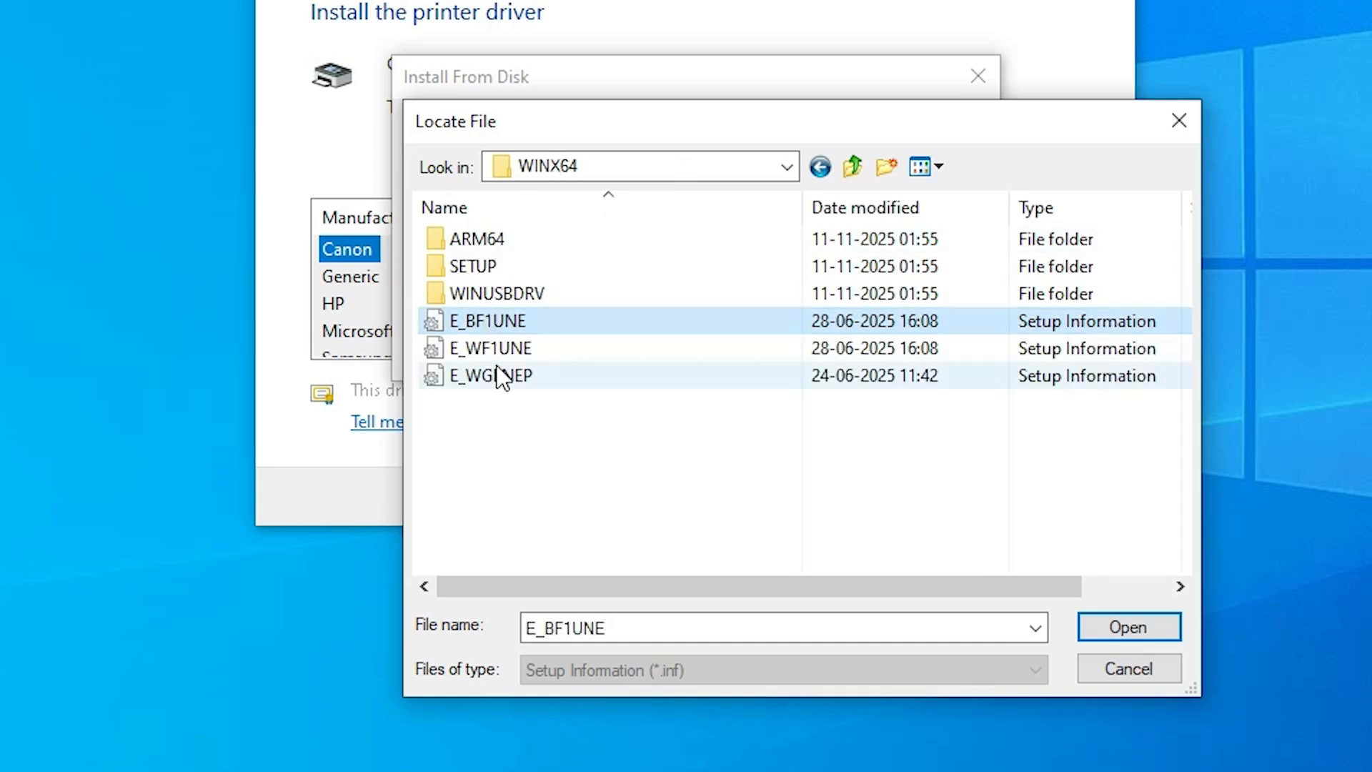
{"action": "left_click", "coordinate": [500, 375]}
{"action": "left_click", "coordinate": [500, 350]}
{"action": "left_click", "coordinate": [501, 323]}
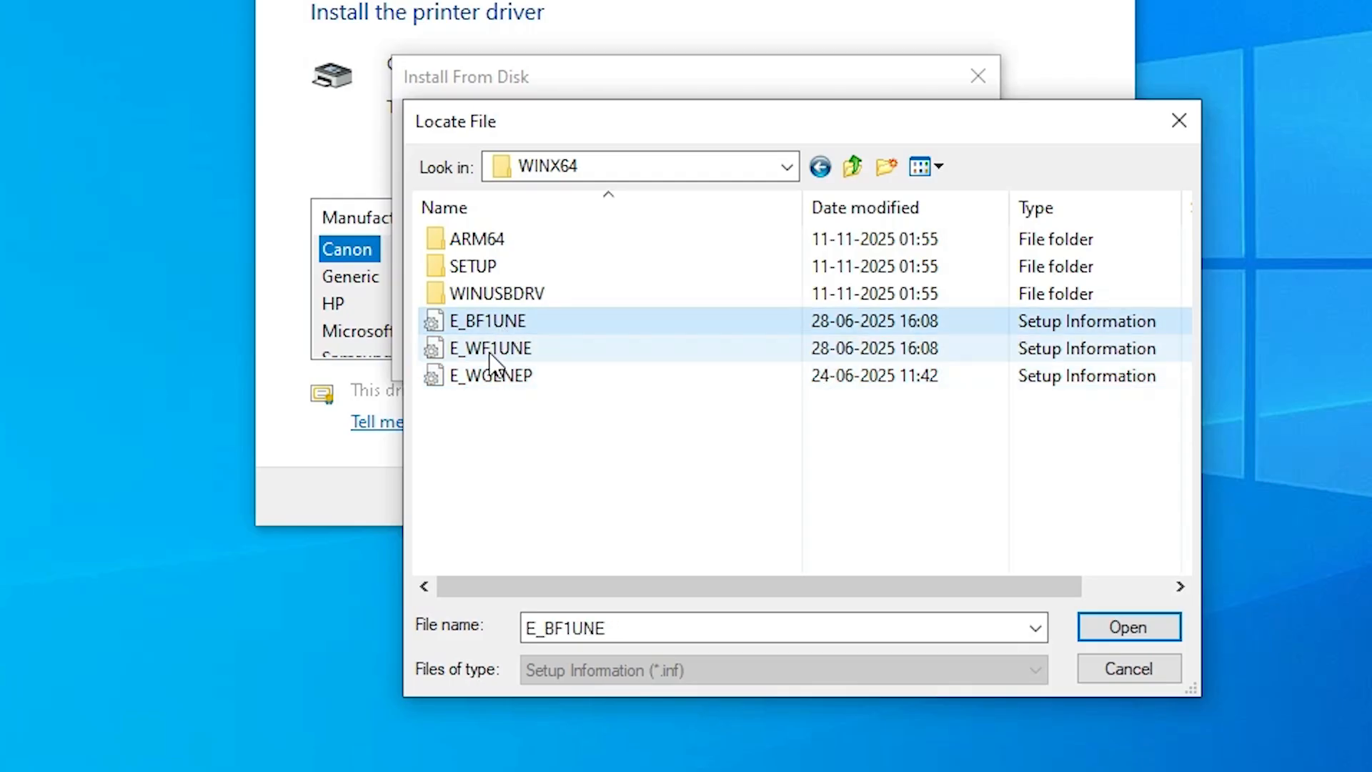
{"action": "left_click", "coordinate": [478, 372]}
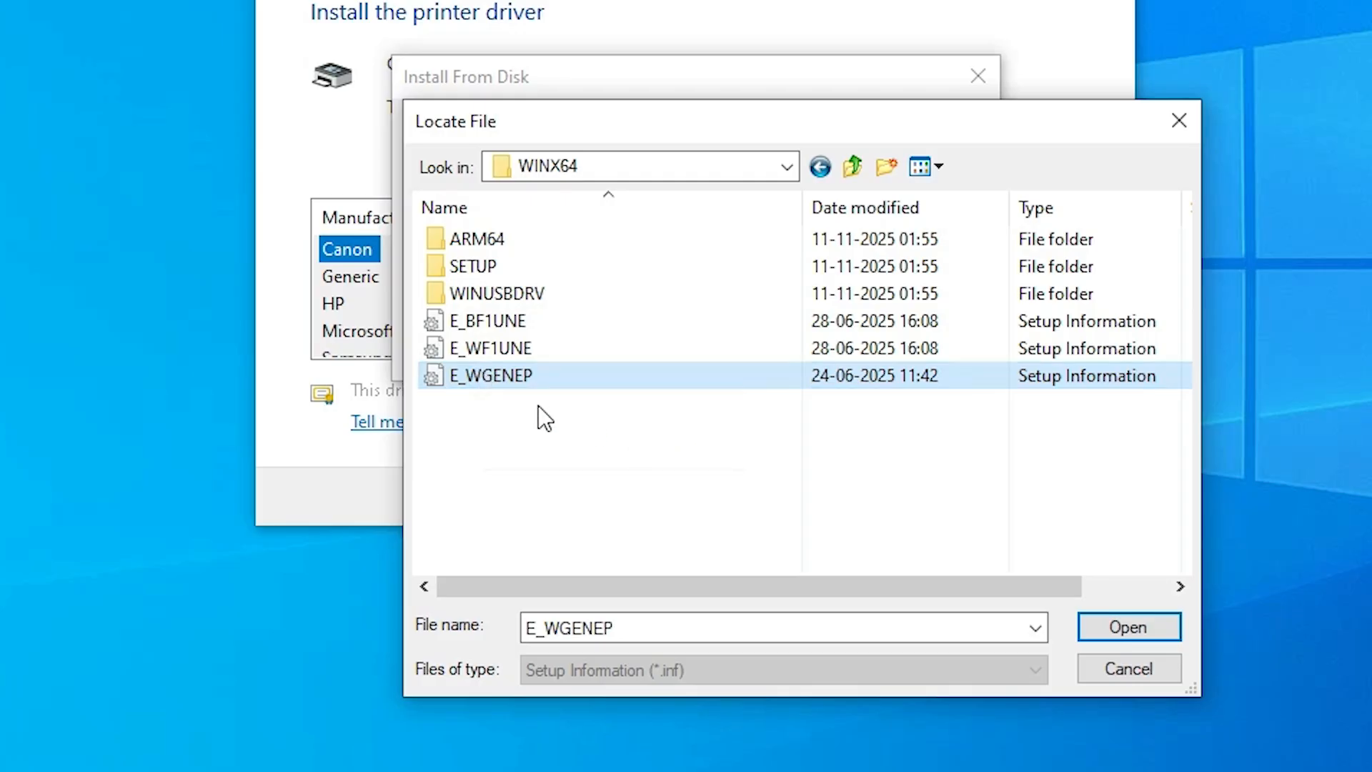
{"action": "left_click", "coordinate": [1181, 627]}
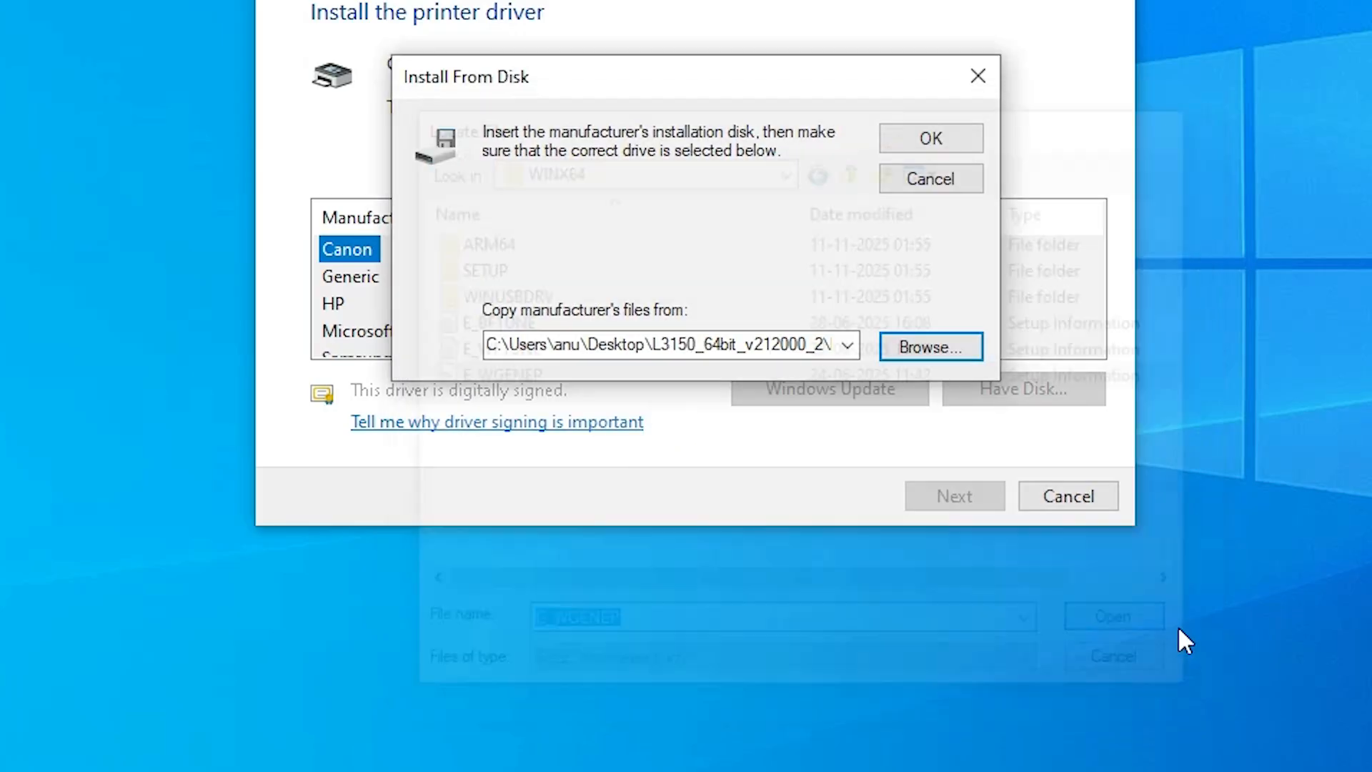
{"action": "left_click", "coordinate": [928, 139]}
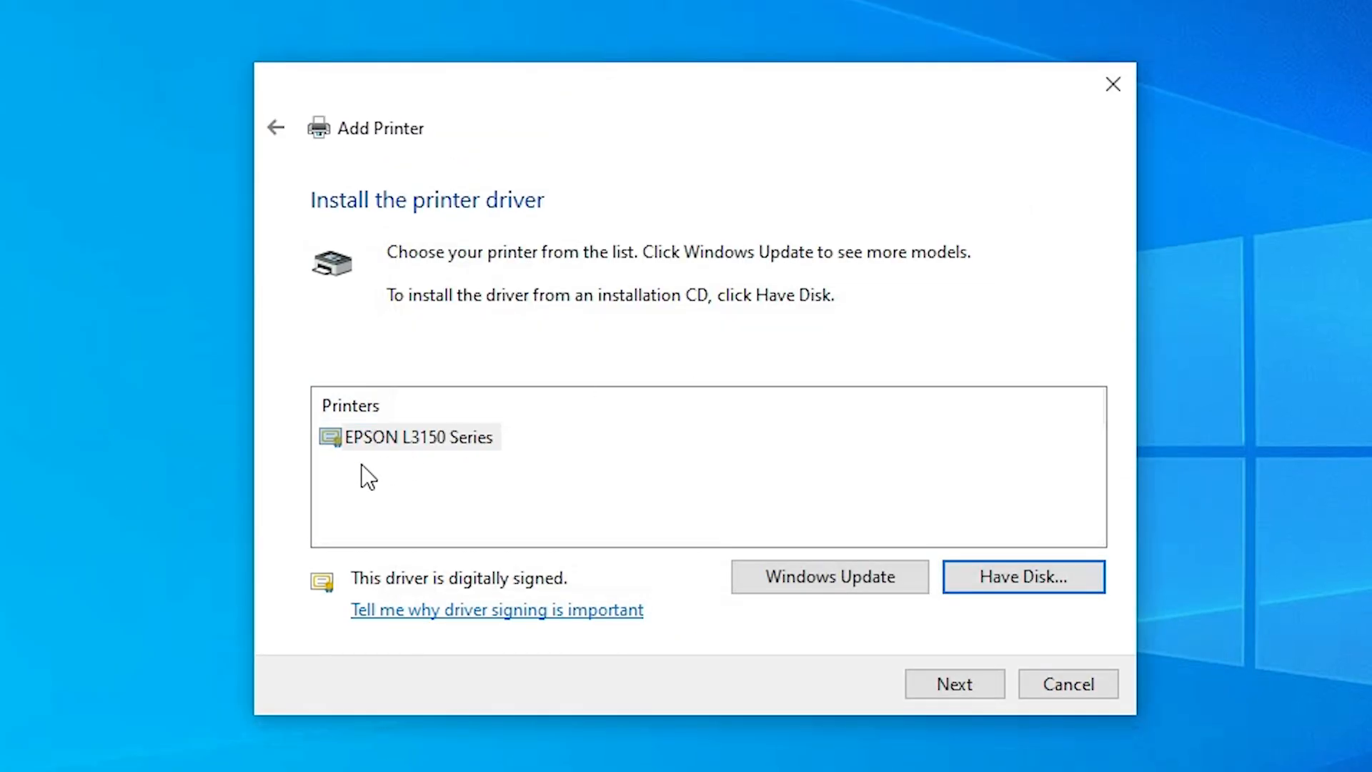
{"action": "left_click", "coordinate": [464, 447]}
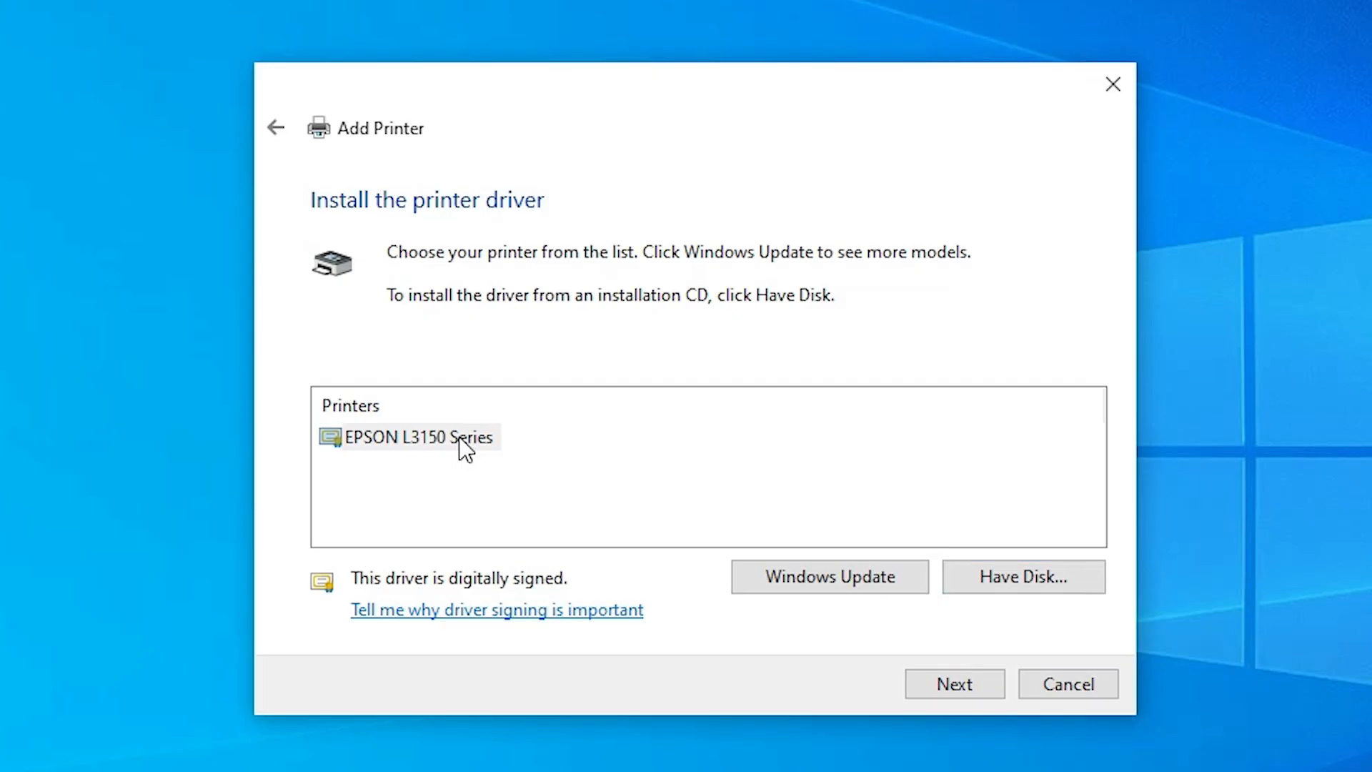
{"action": "left_click", "coordinate": [993, 673]}
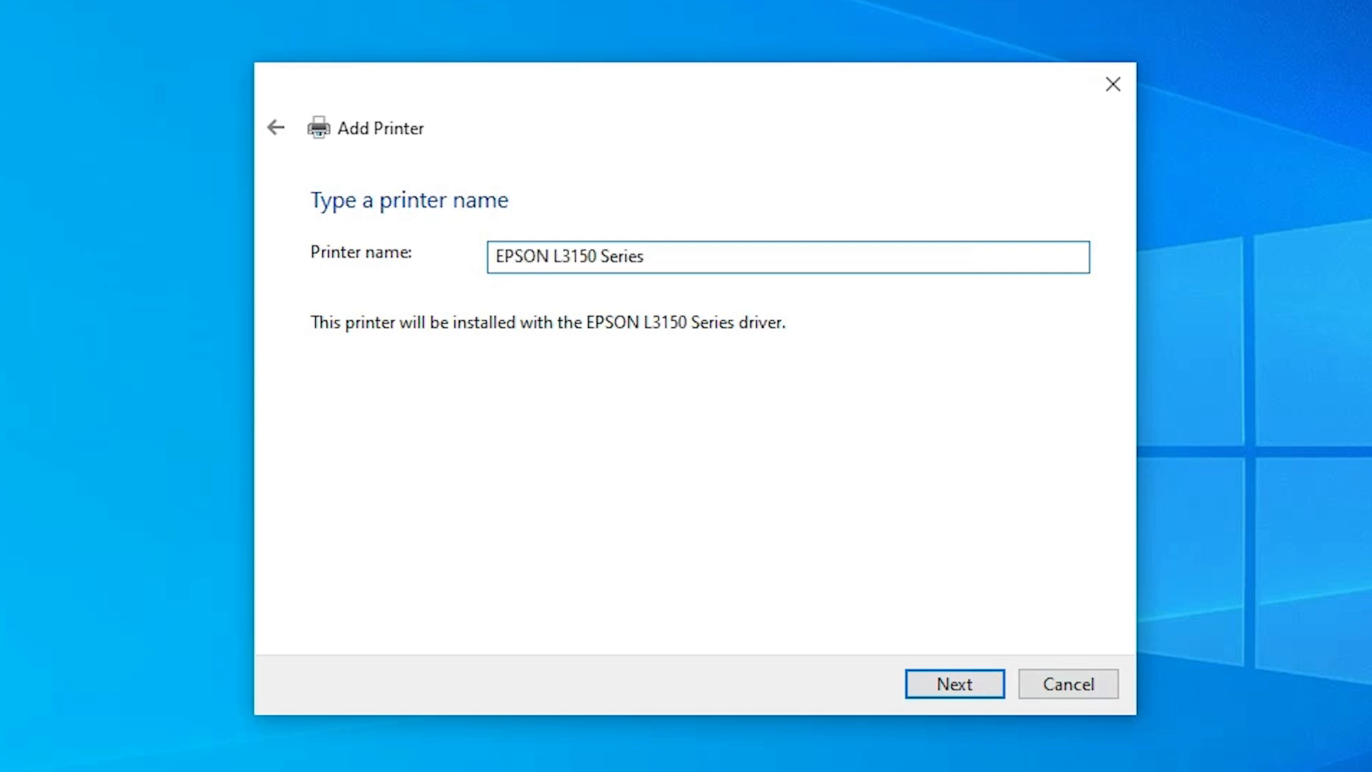
Name the printer EPSON L3152 and finish adding it without sharing it or printing a test page
{"action": "key", "text": "shift+Left"}
{"action": "key", "text": "shift+Left"}
{"action": "key", "text": "shift+Left"}
{"action": "key", "text": "shift+Left"}
{"action": "key", "text": "shift+Left"}
{"action": "key", "text": "shift+Left"}
{"action": "key", "text": "shift+Left"}
{"action": "key", "text": "shift+Left"}
{"action": "type", "text": "2"}
{"action": "left_click", "coordinate": [969, 687]}
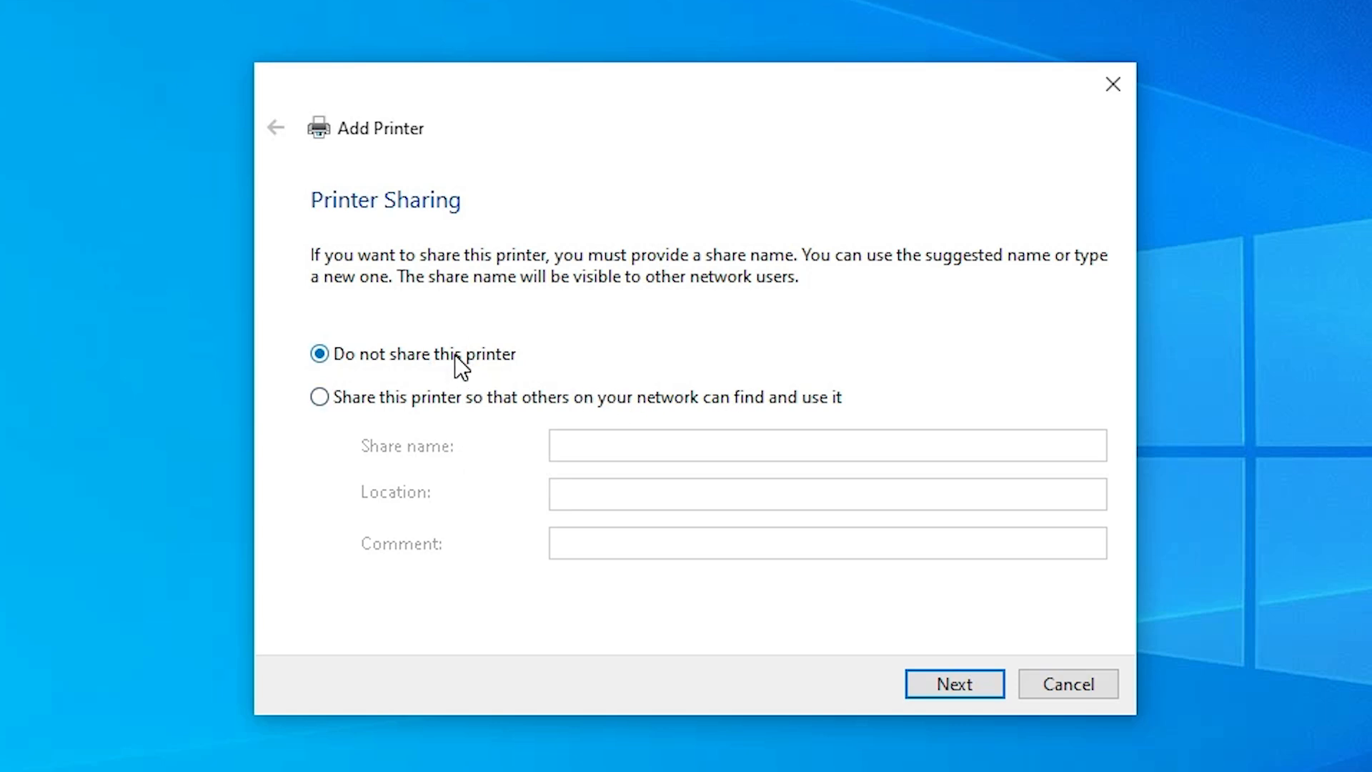
{"action": "left_click", "coordinate": [955, 685]}
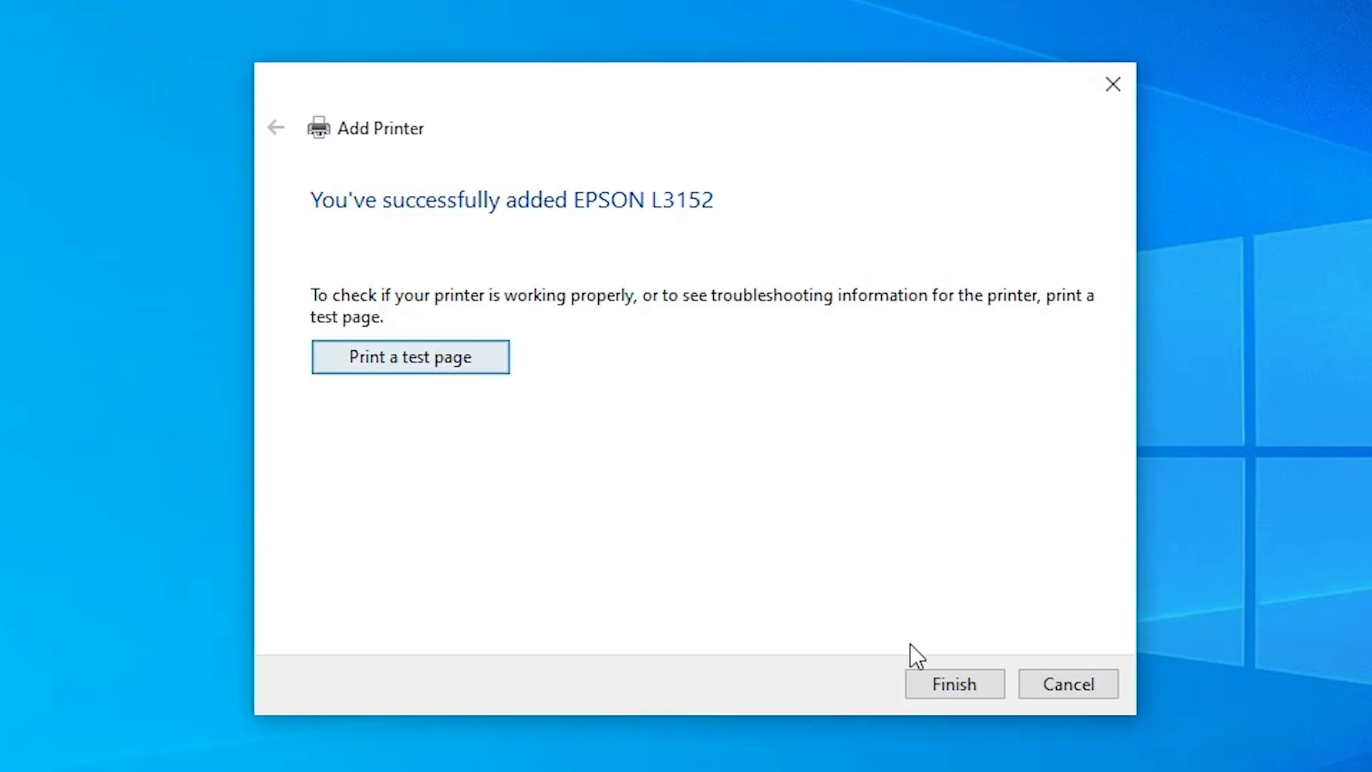
{"action": "left_click", "coordinate": [974, 686]}
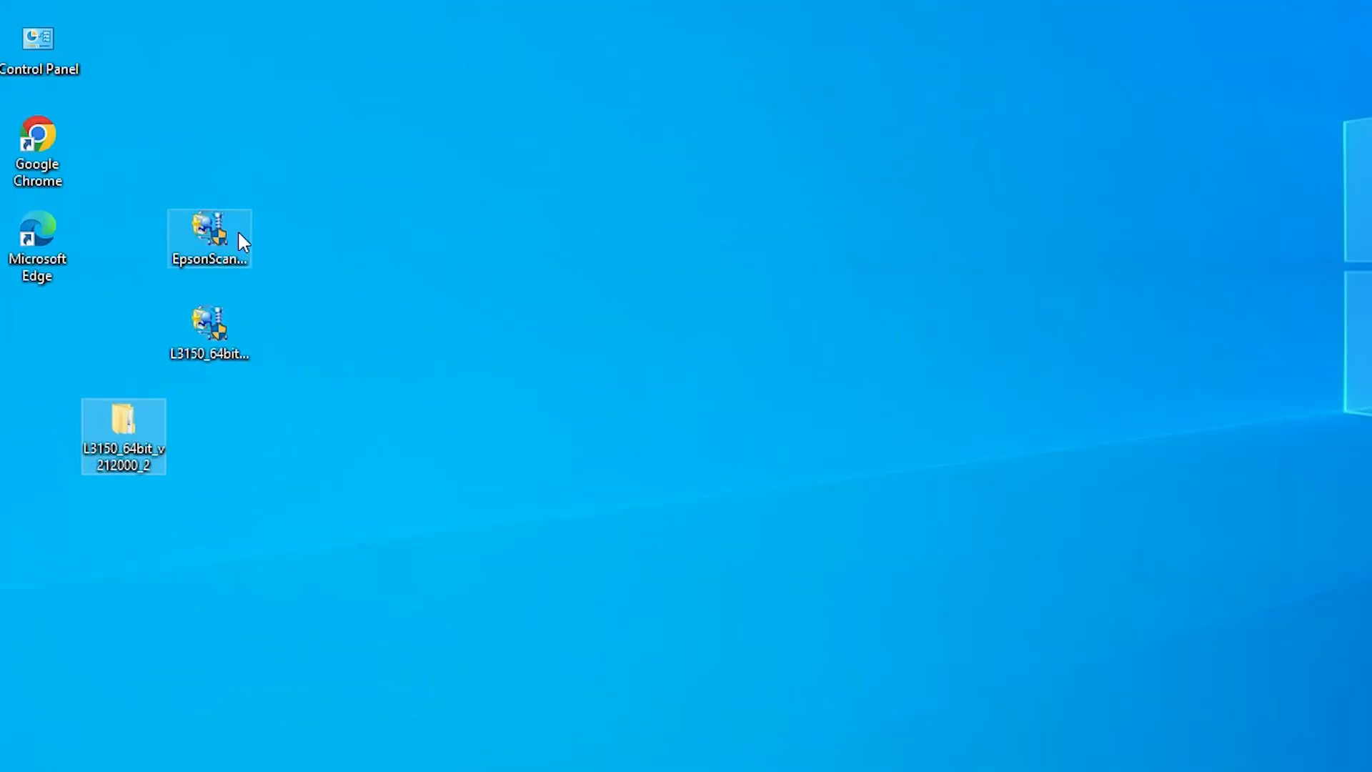
Launch the EpsonScan2_L3150_67810_41_Signed installer from the desktop and allow it to make changes to the device
{"action": "left_click", "coordinate": [145, 382]}
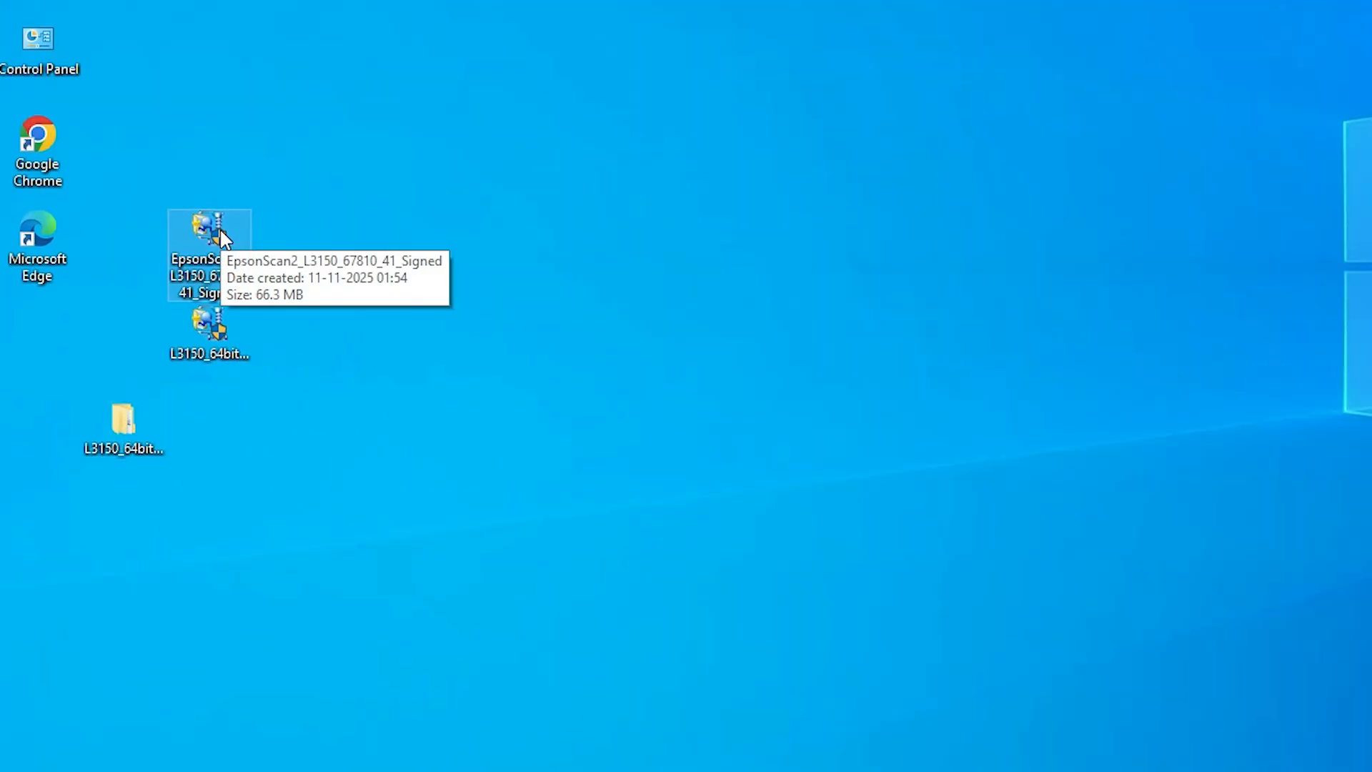
{"action": "right_click", "coordinate": [215, 237]}
{"action": "left_click", "coordinate": [305, 206]}
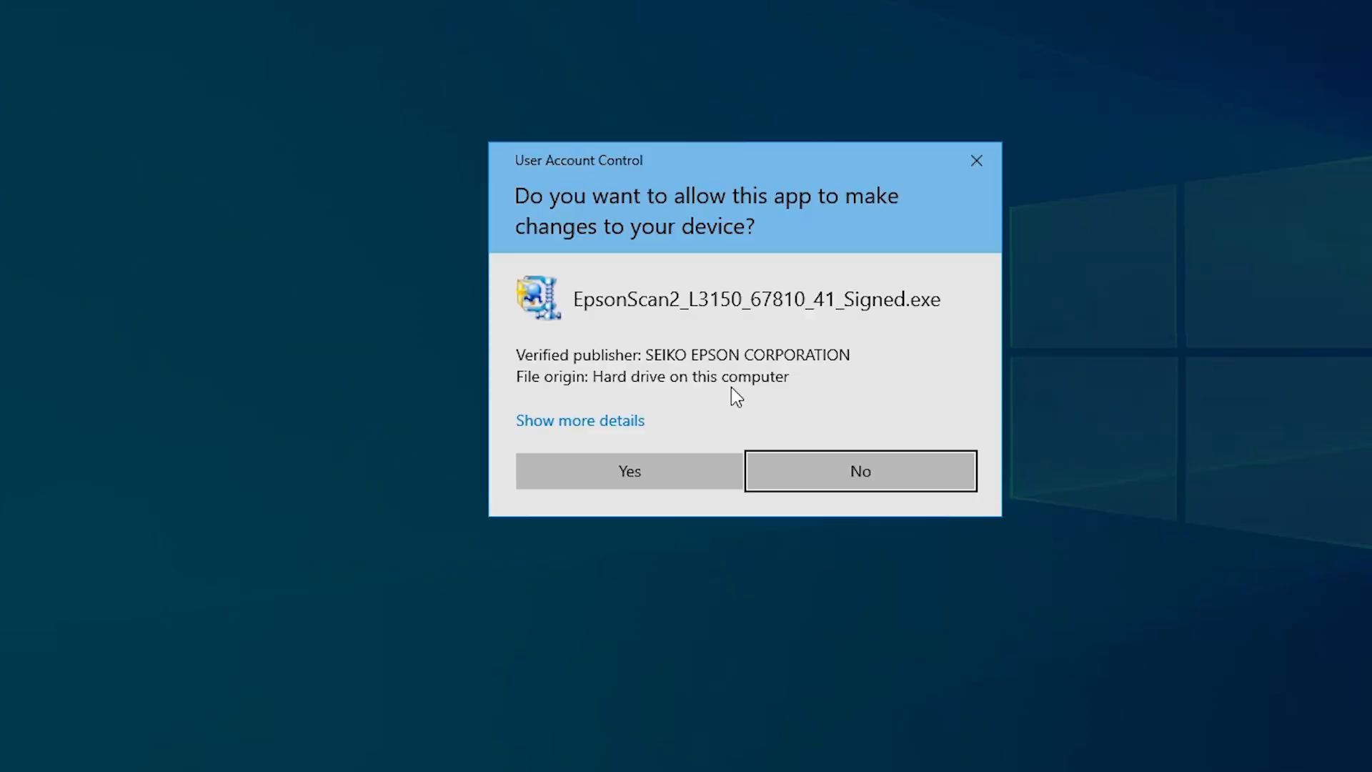
{"action": "left_click", "coordinate": [676, 469]}
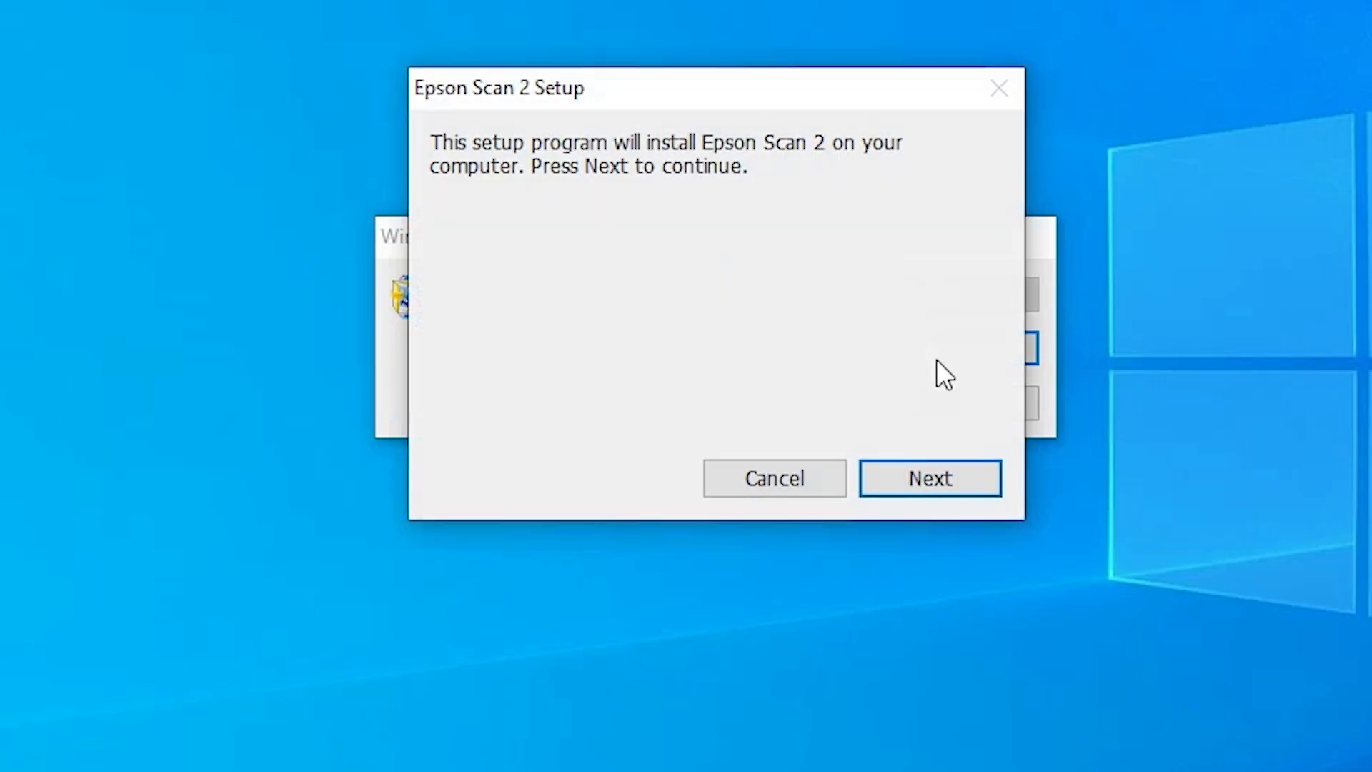
Install Epson Scan 2, accepting the License Agreement, and finish the setup
{"action": "left_click", "coordinate": [949, 477]}
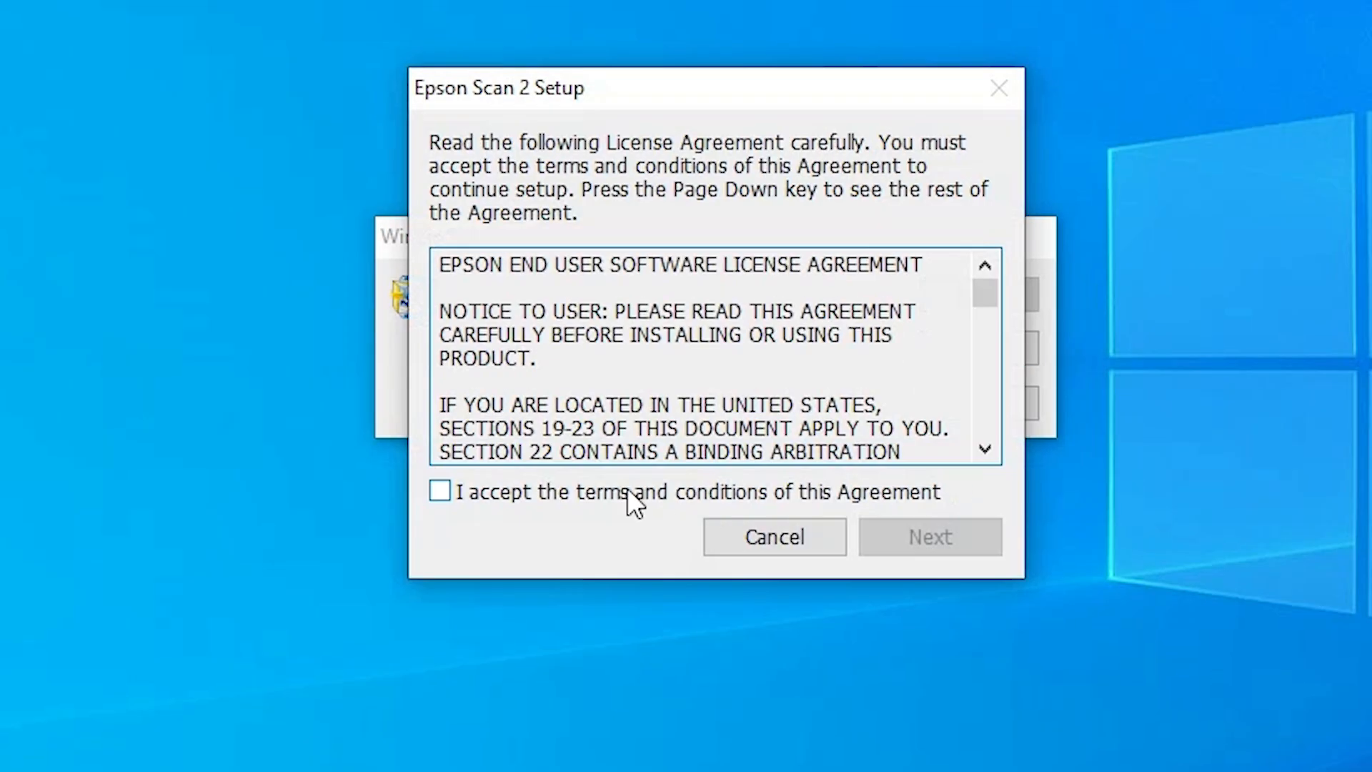
{"action": "left_click", "coordinate": [627, 487]}
{"action": "left_click", "coordinate": [928, 545]}
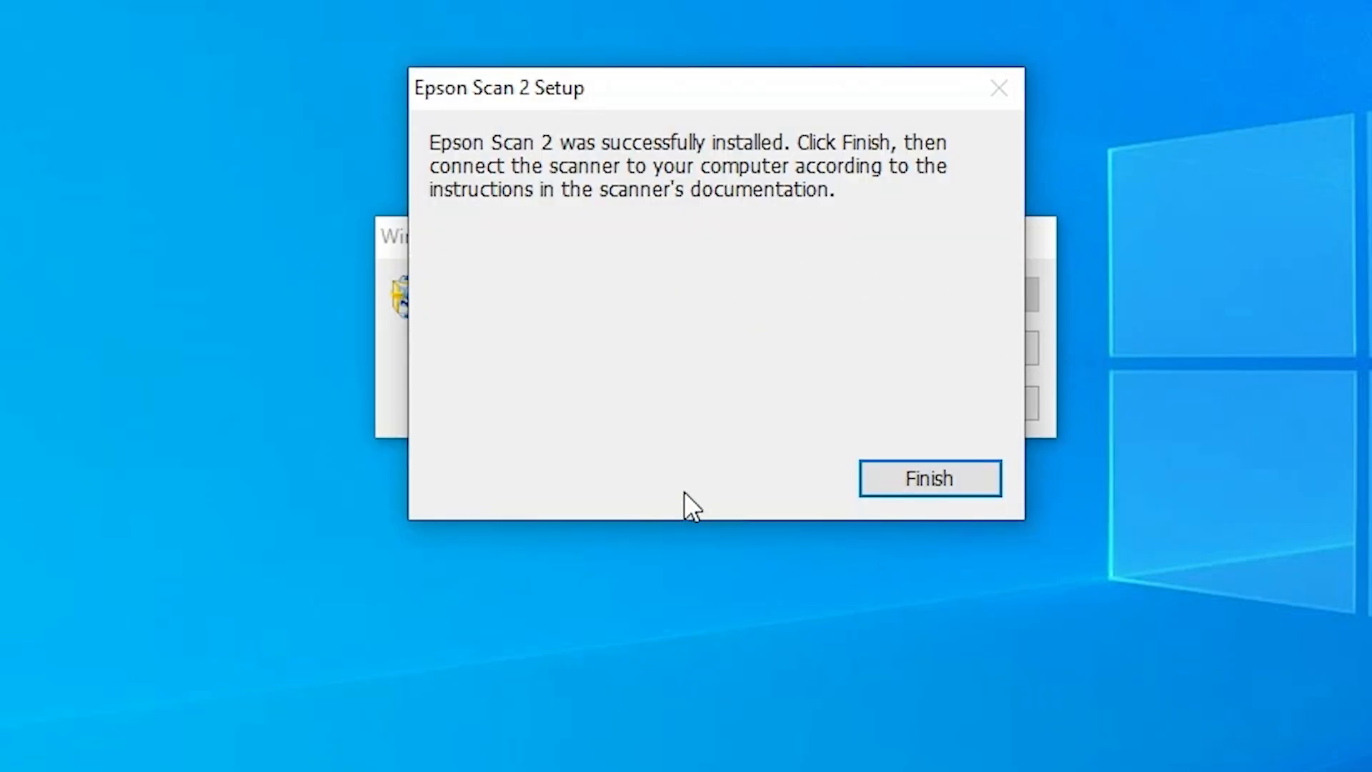
{"action": "left_click", "coordinate": [975, 482]}
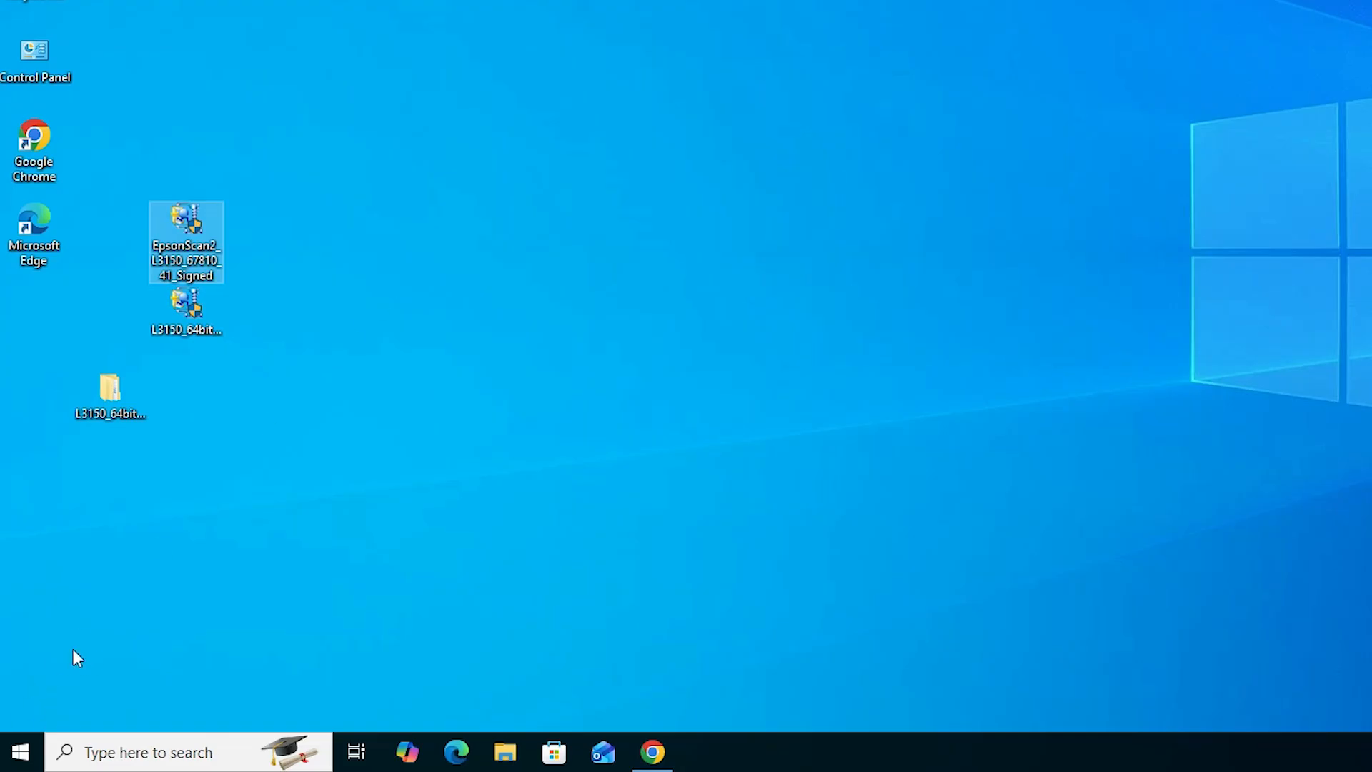
Search Windows for the printer settings and open Printers & scanners
{"action": "left_click", "coordinate": [10, 755]}
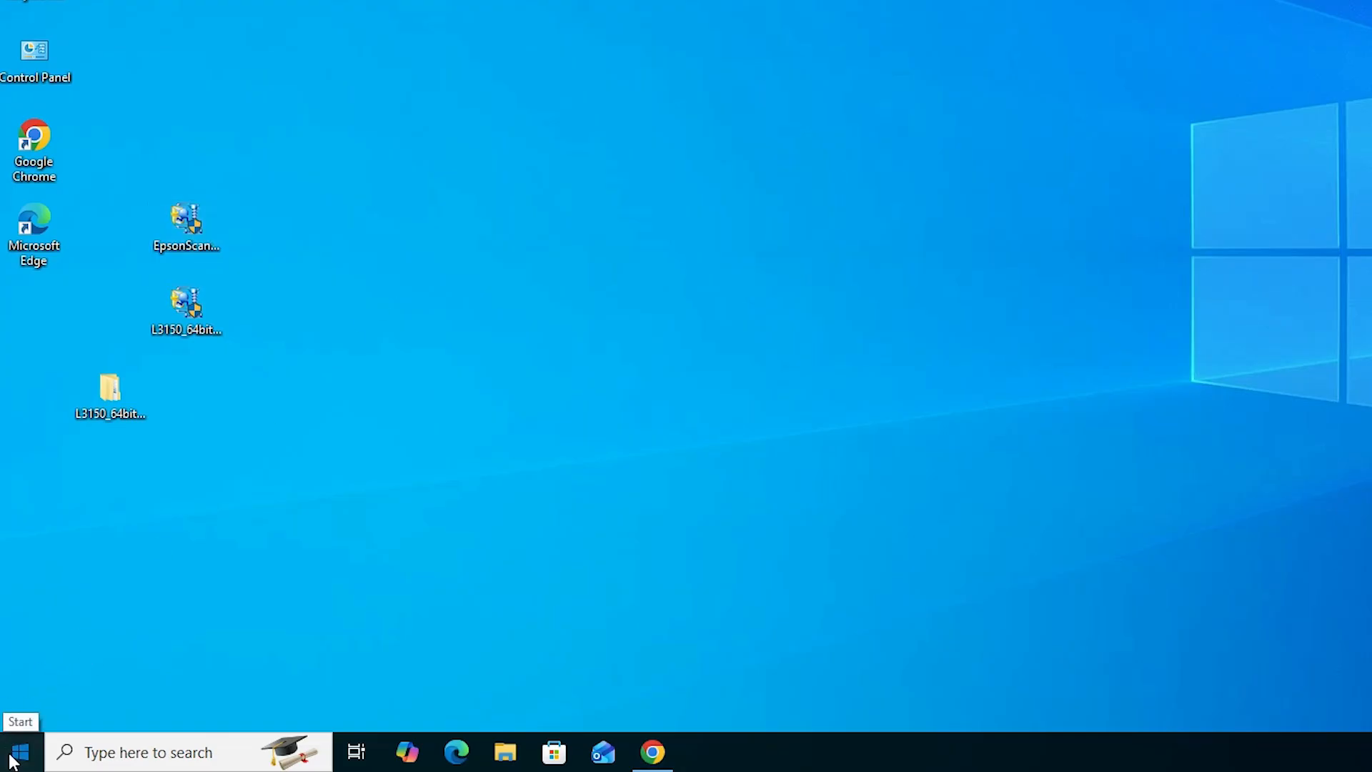
{"action": "left_click", "coordinate": [10, 754]}
{"action": "type", "text": "pr"}
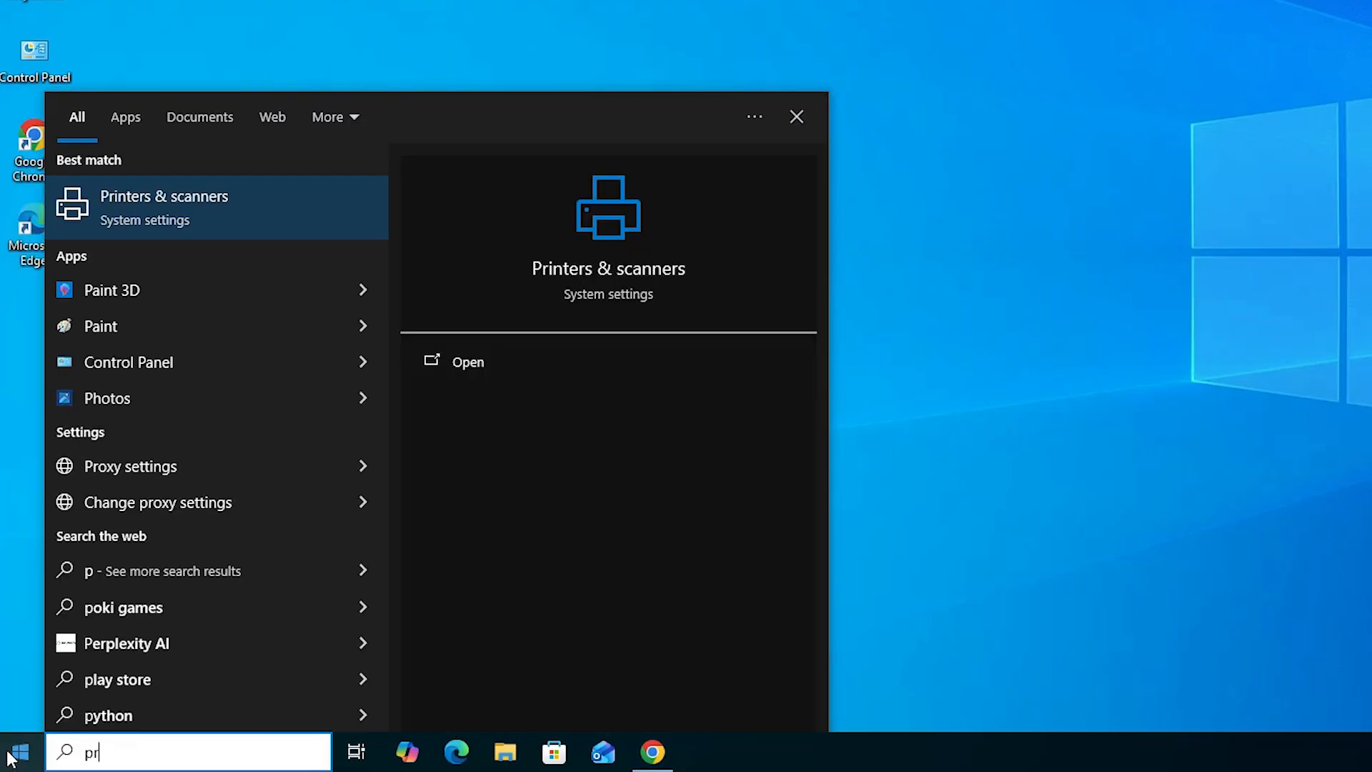
{"action": "left_click", "coordinate": [245, 227]}
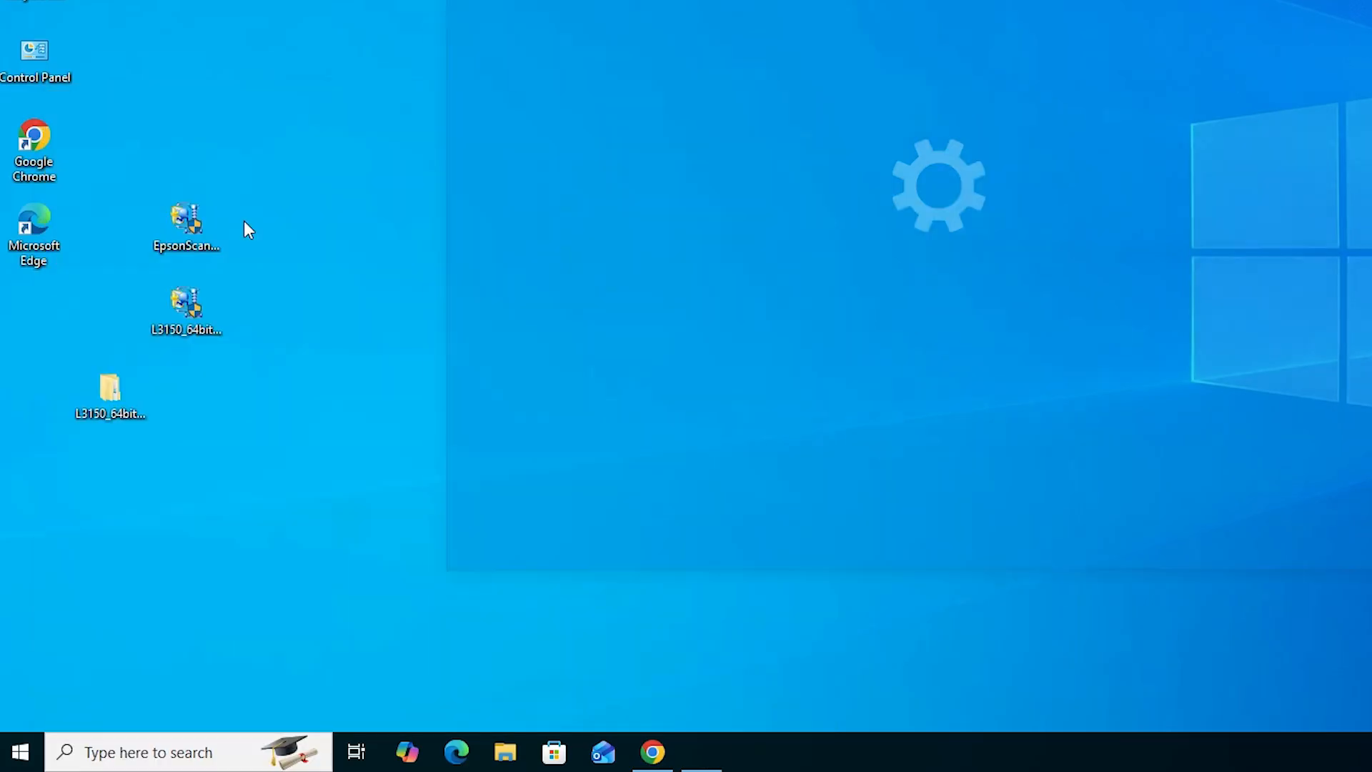